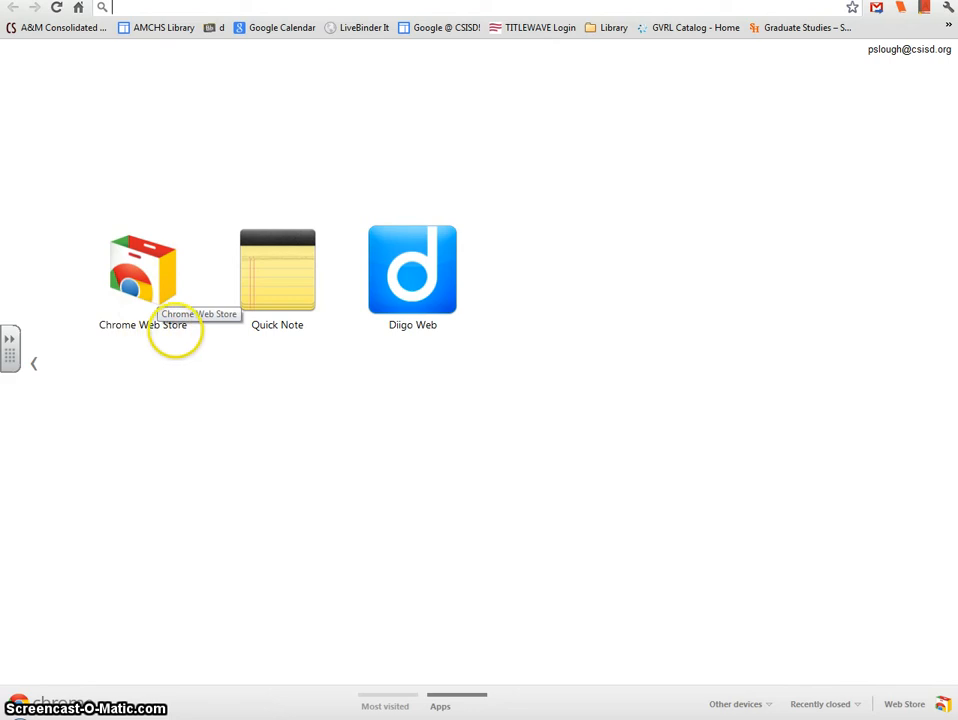
- Open the Chrome Web Store and search it for "diigo"
click(138, 285)
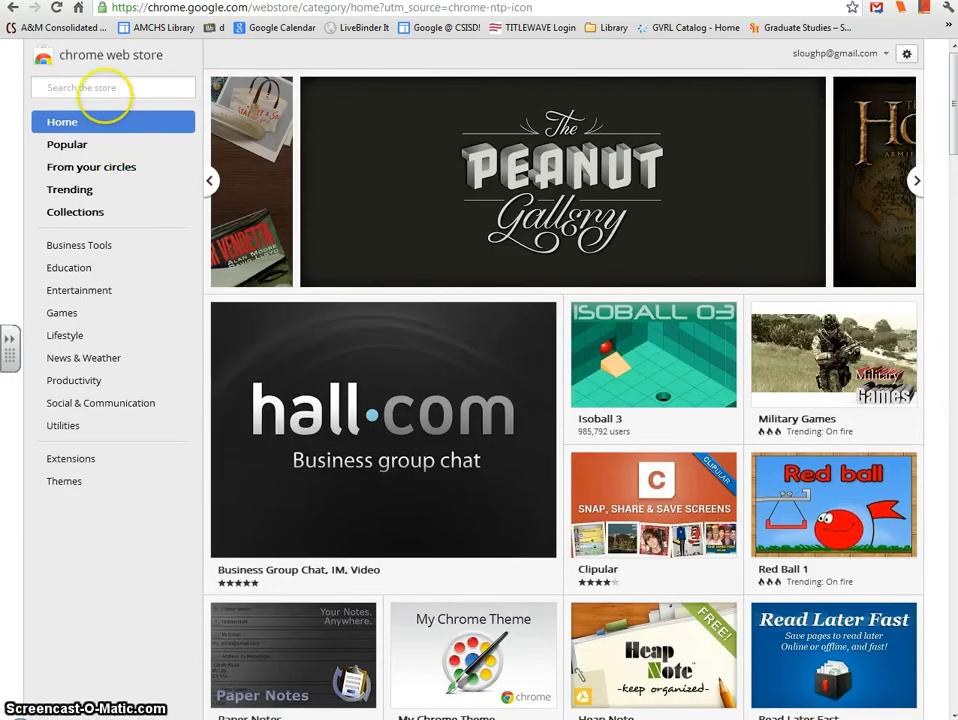
click(103, 88)
text(diigo)
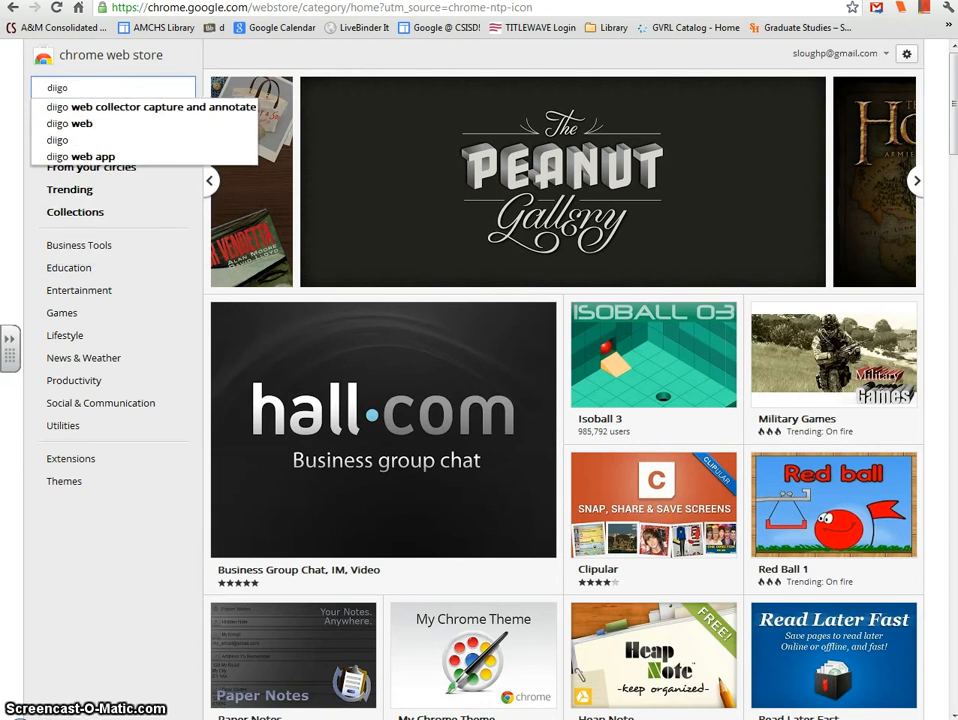
key(Return)
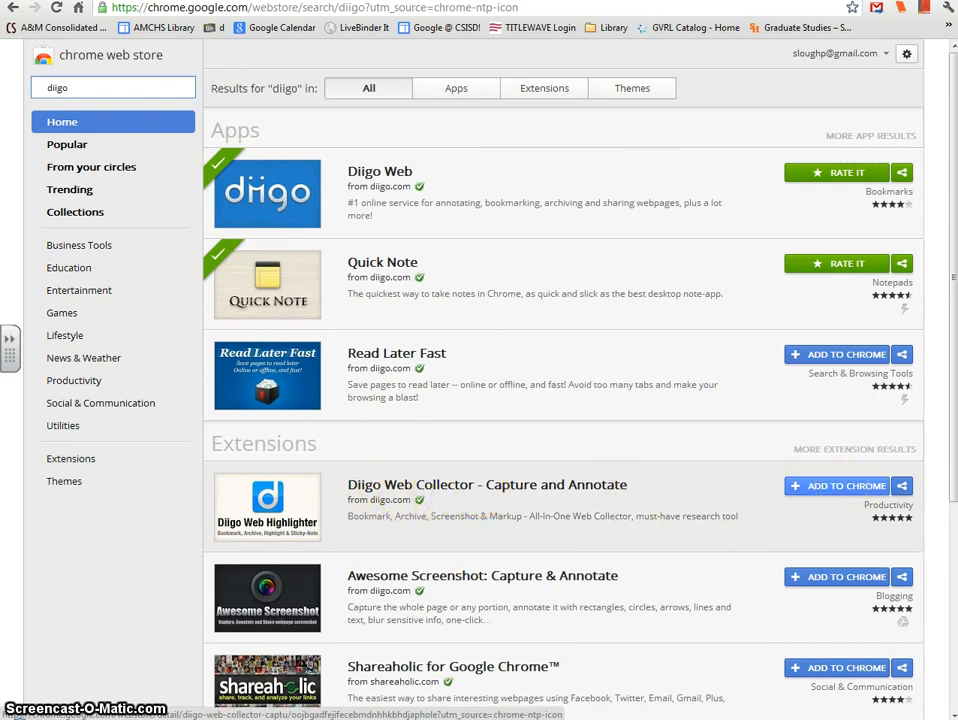
- Add the Diigo Web Collector - Capture and Annotate extension to Chrome and check the options it offers
click(846, 486)
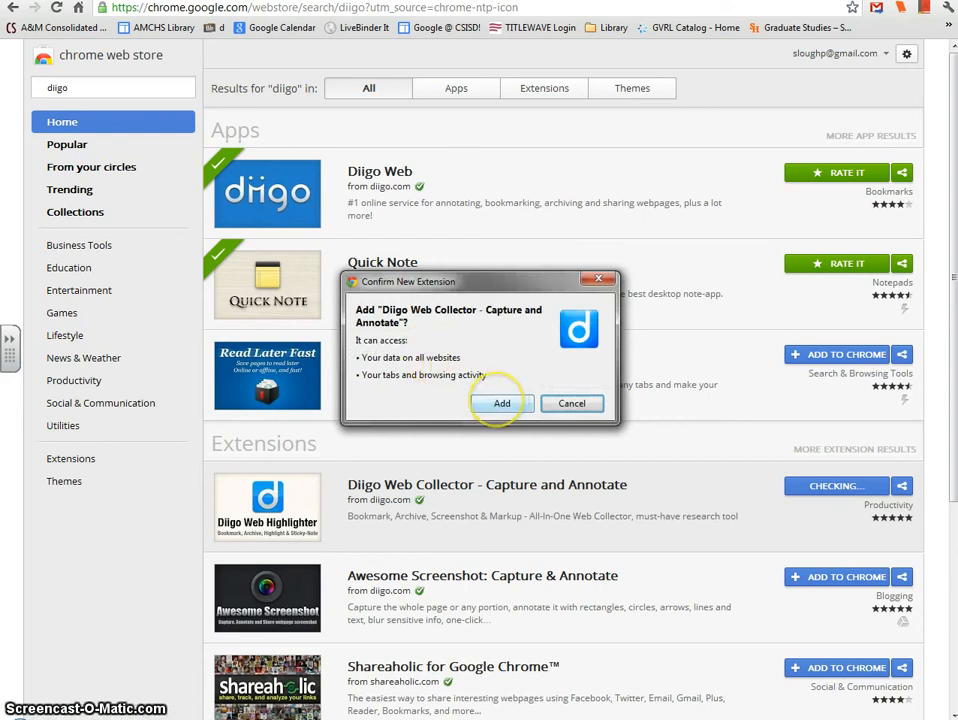
click(500, 403)
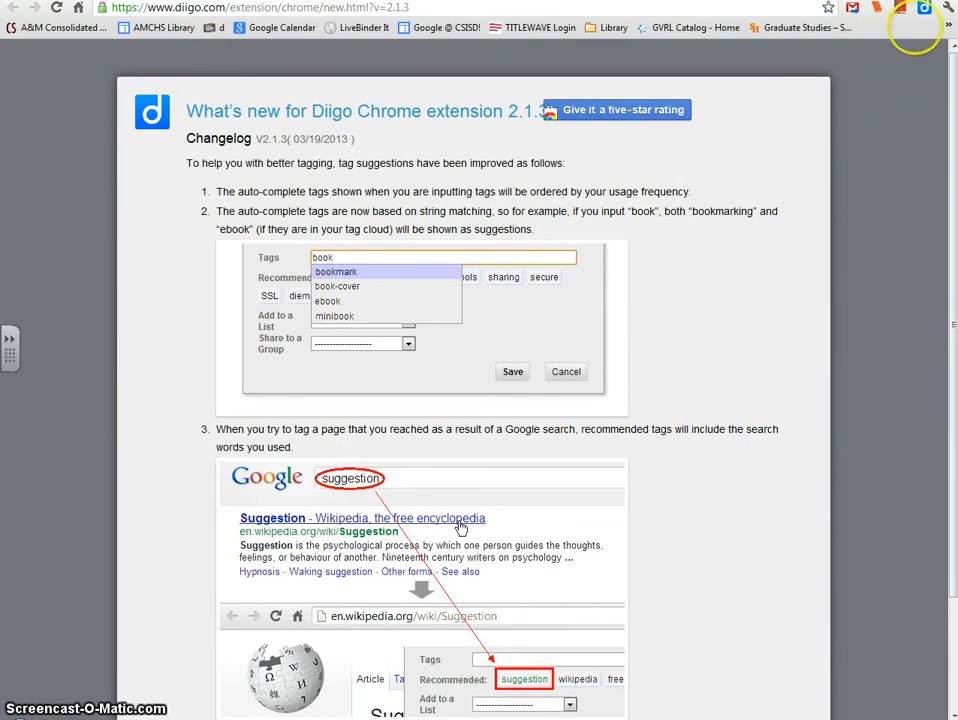
click(924, 8)
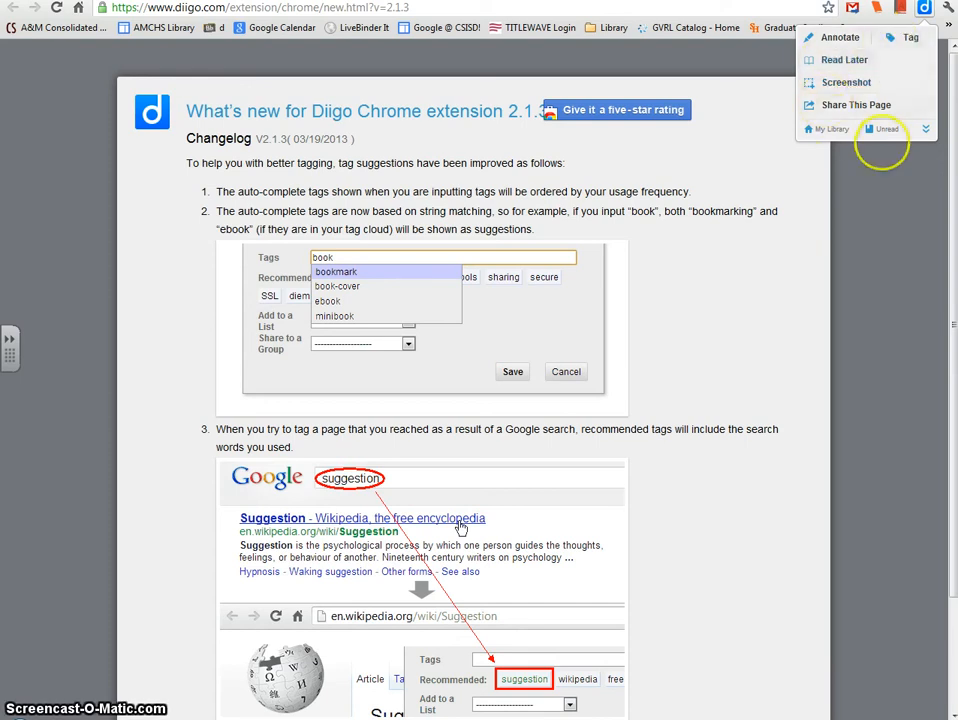
click(876, 195)
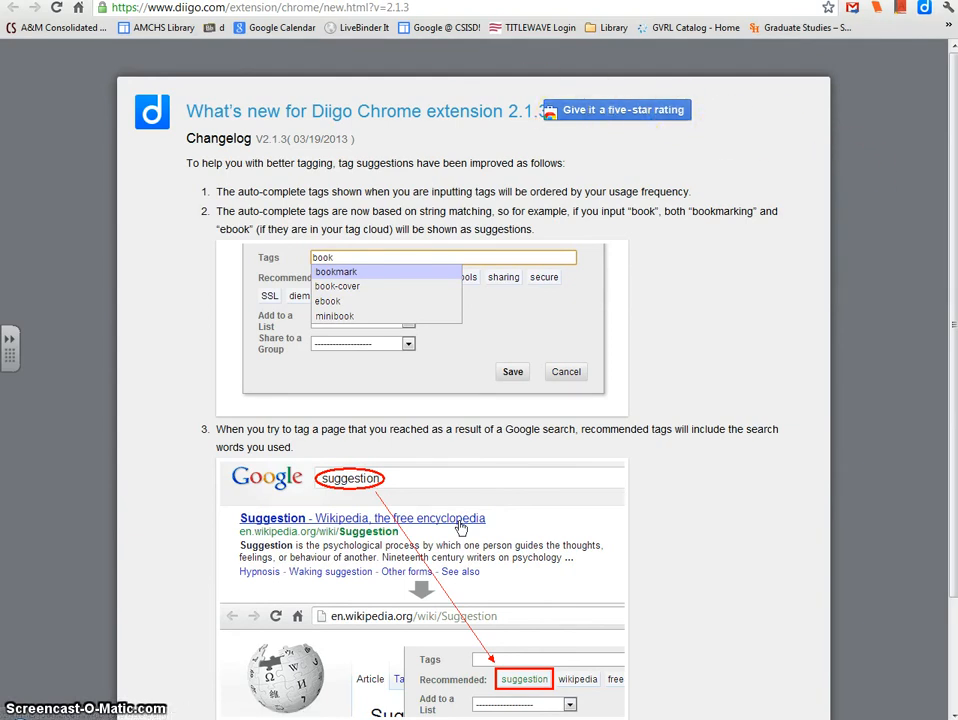
- Switch to the open nova.edu page The Research Process and look through its research steps
click(372, 1)
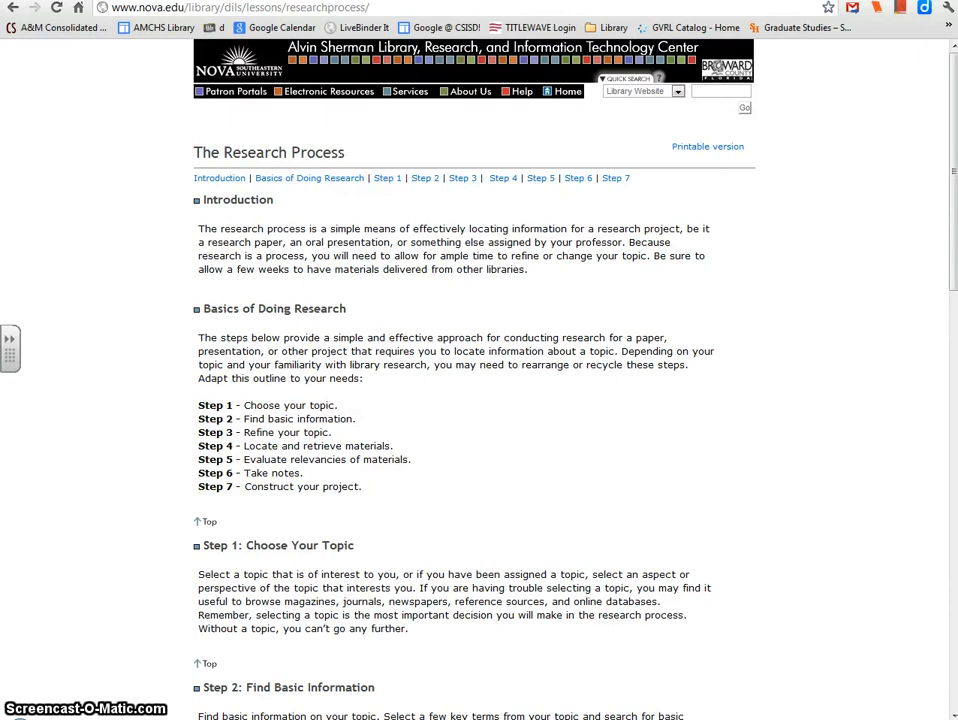
scroll(831, 240, down, 1)
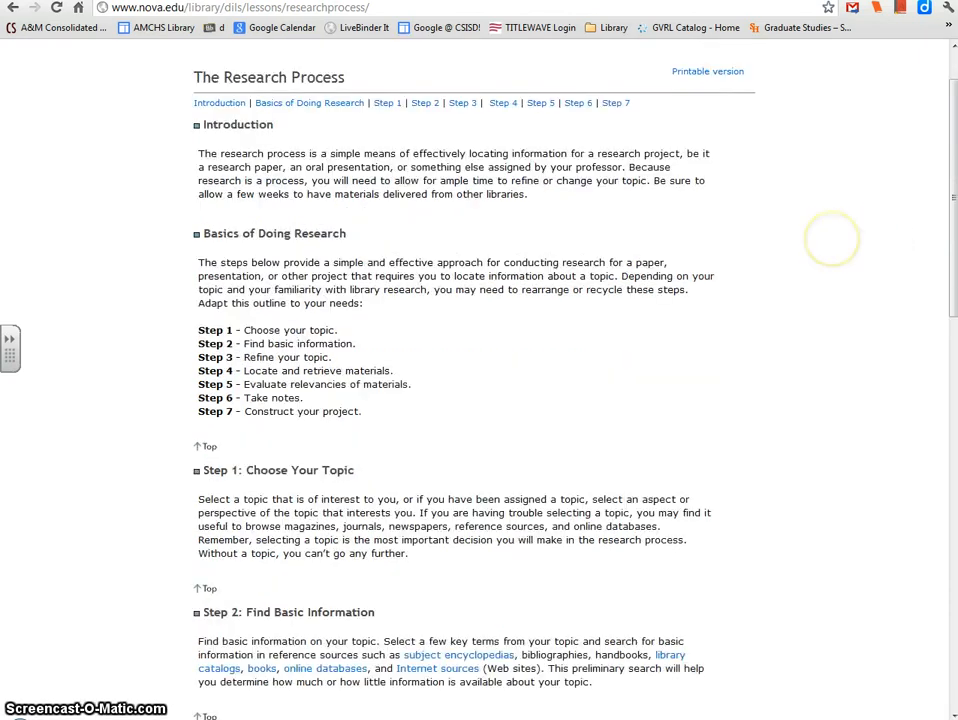
scroll(831, 240, down, 6)
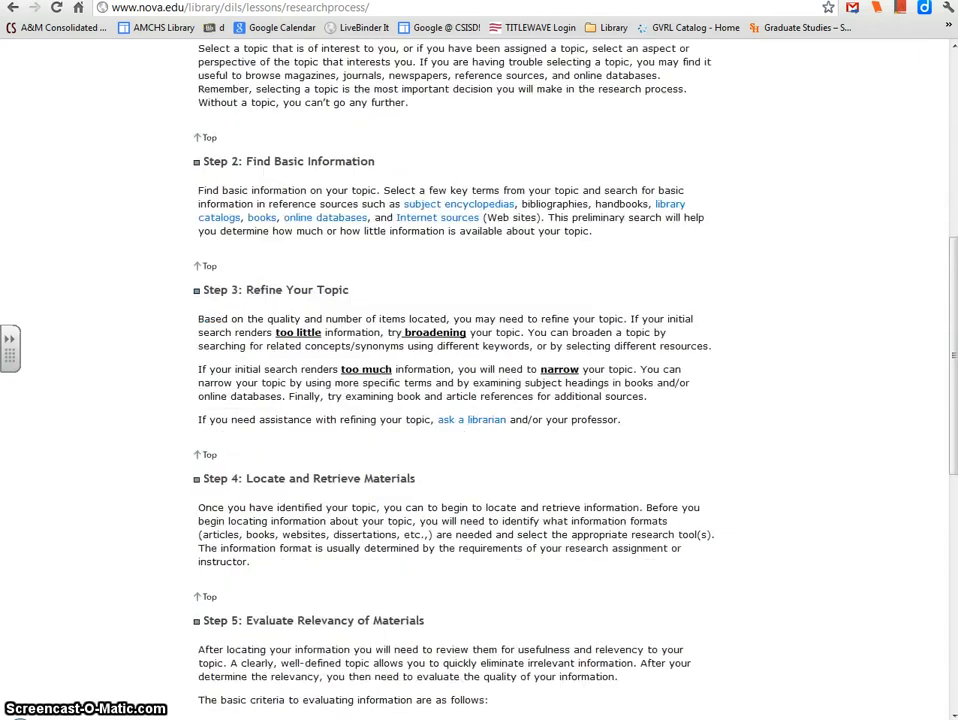
scroll(480, 380, down, 2)
drag(948, 346, 936, 265)
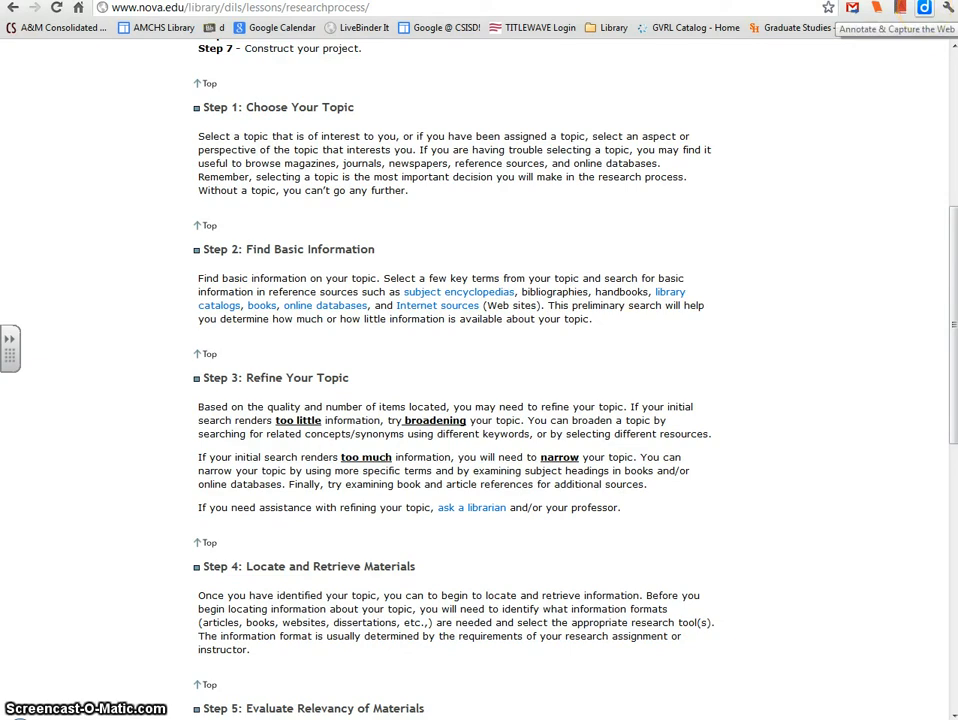
- Try to tag The Research Process page with the Diigo extension
click(924, 8)
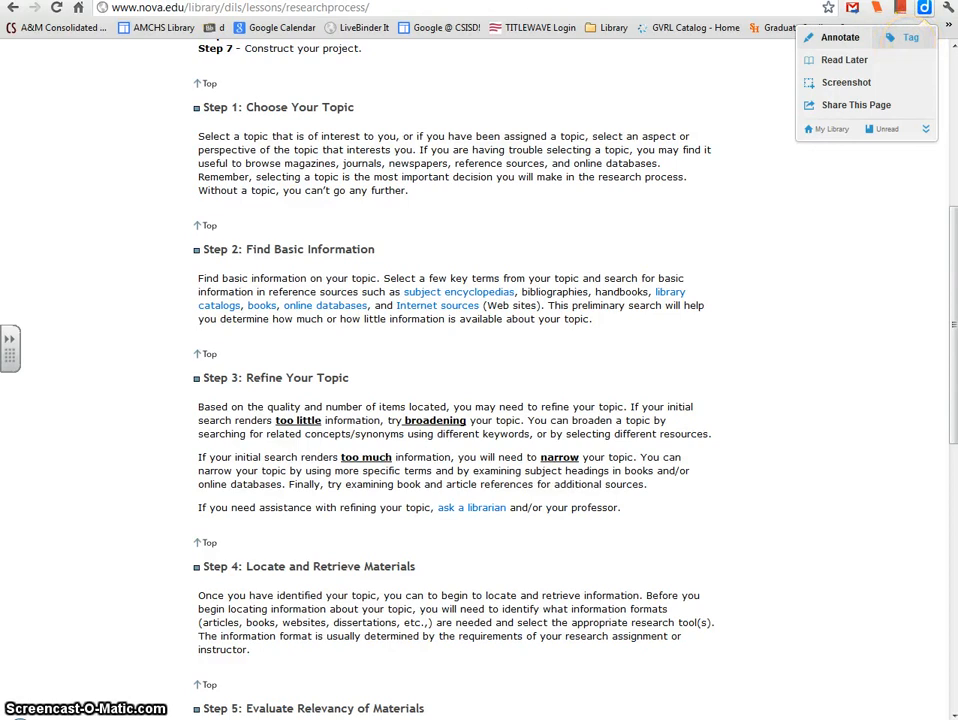
click(893, 37)
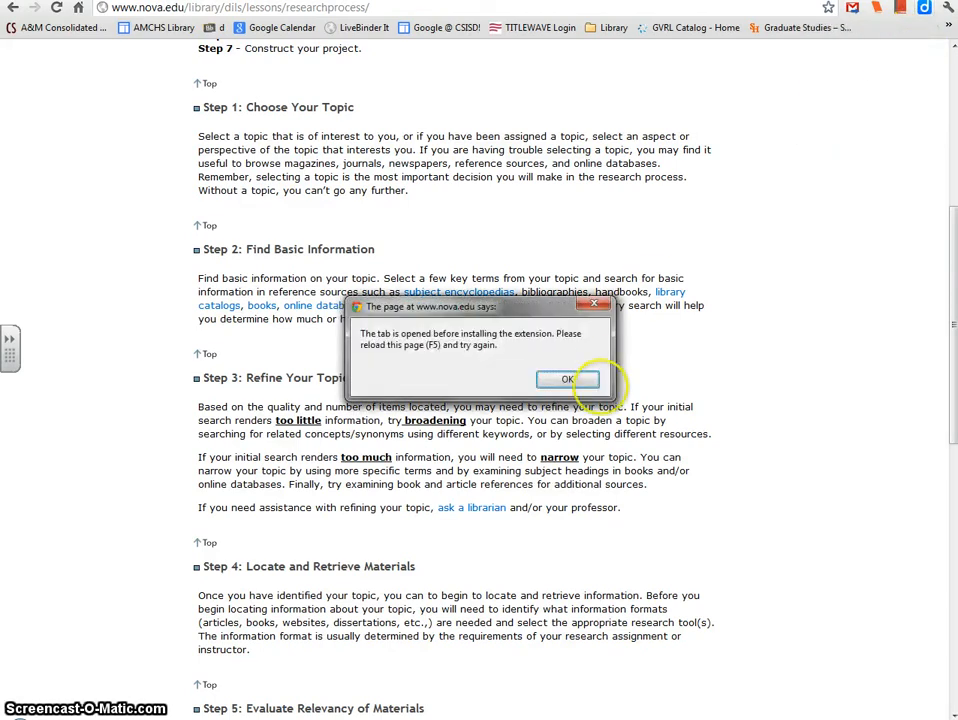
click(567, 379)
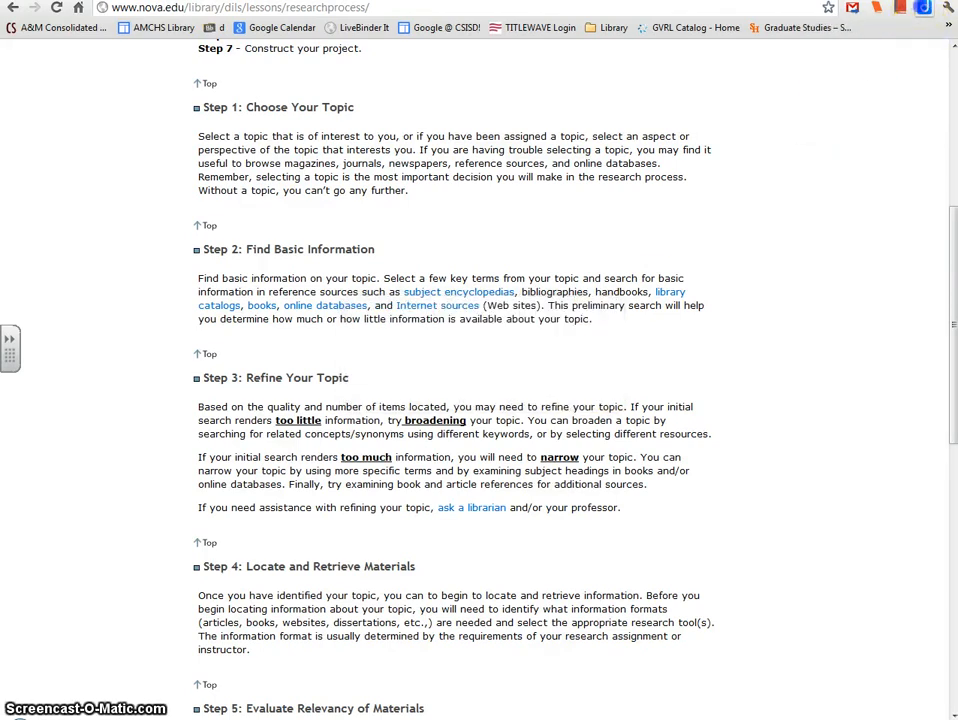
click(924, 8)
click(910, 39)
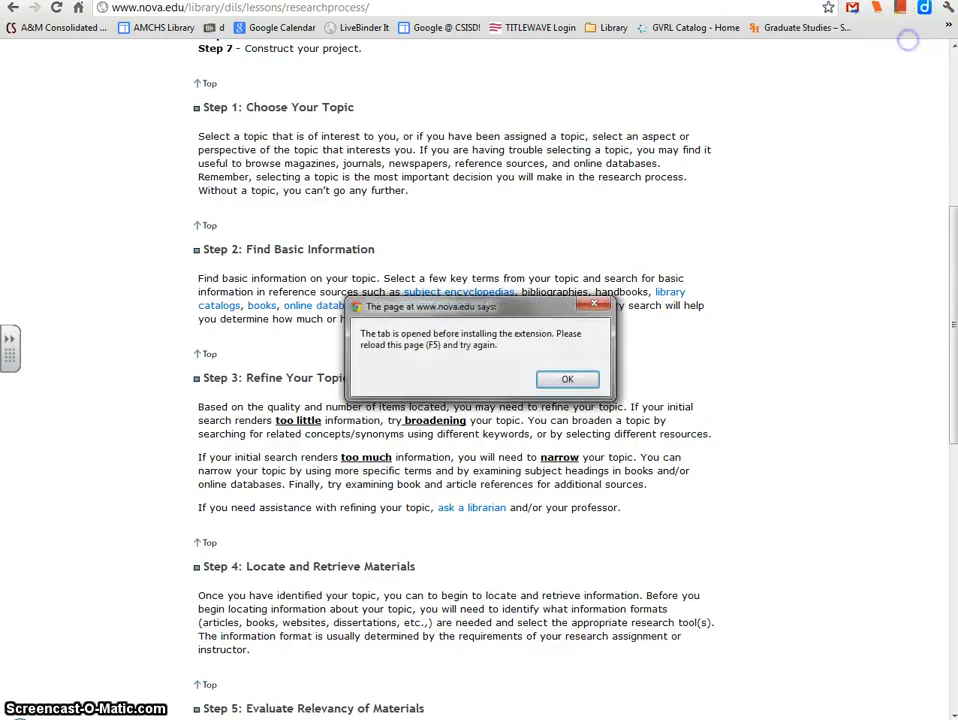
click(576, 379)
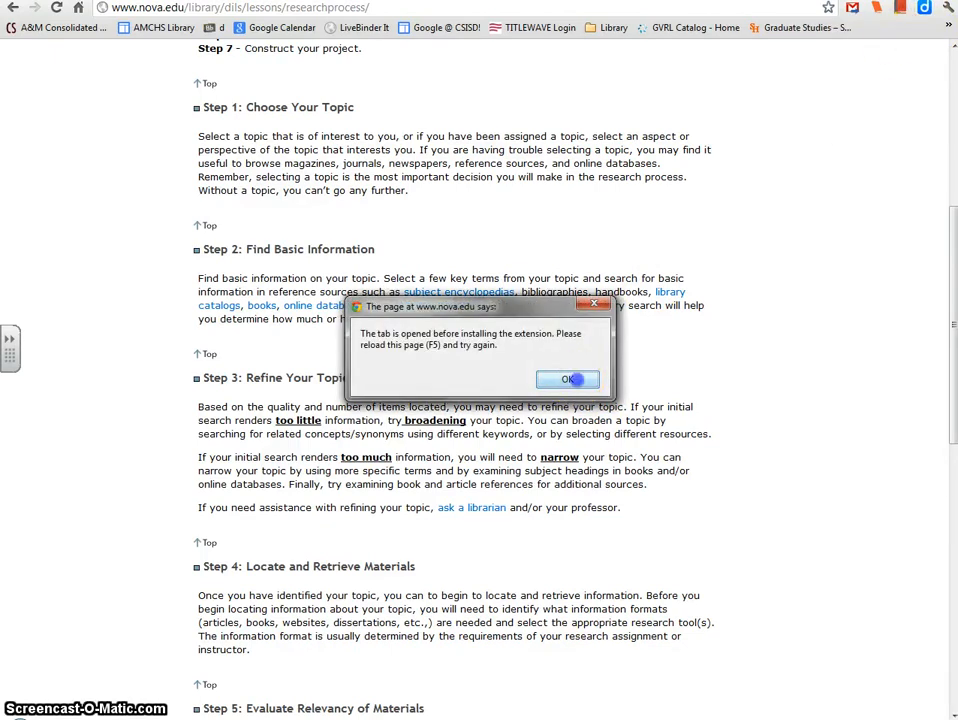
- Close the browser and relaunch Google Chrome from the desktop
key(F5)
click(940, 1)
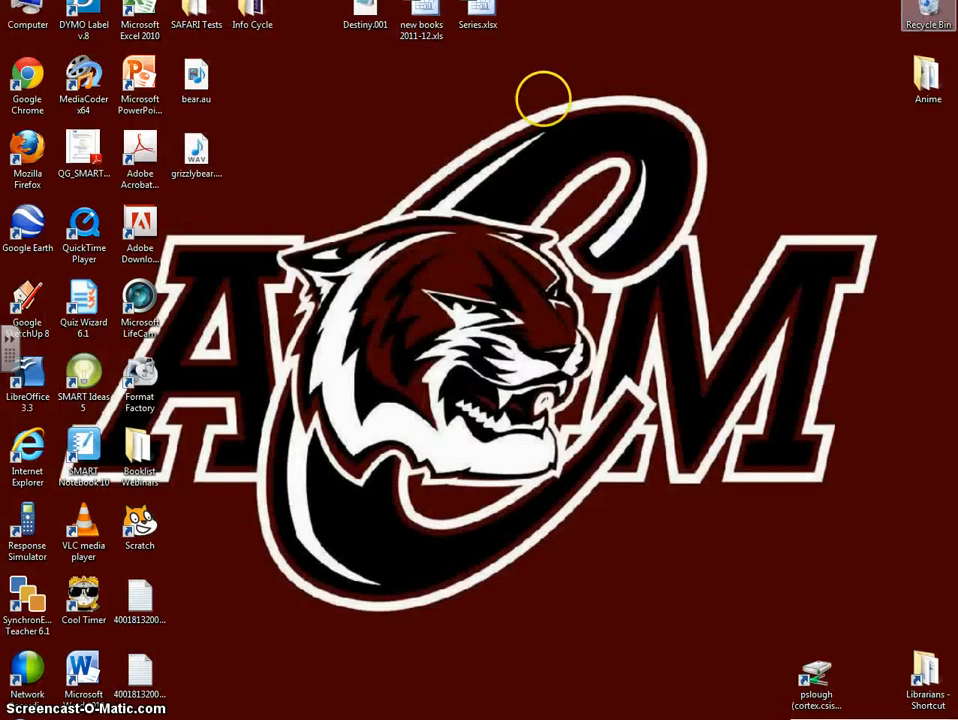
double_click(26, 75)
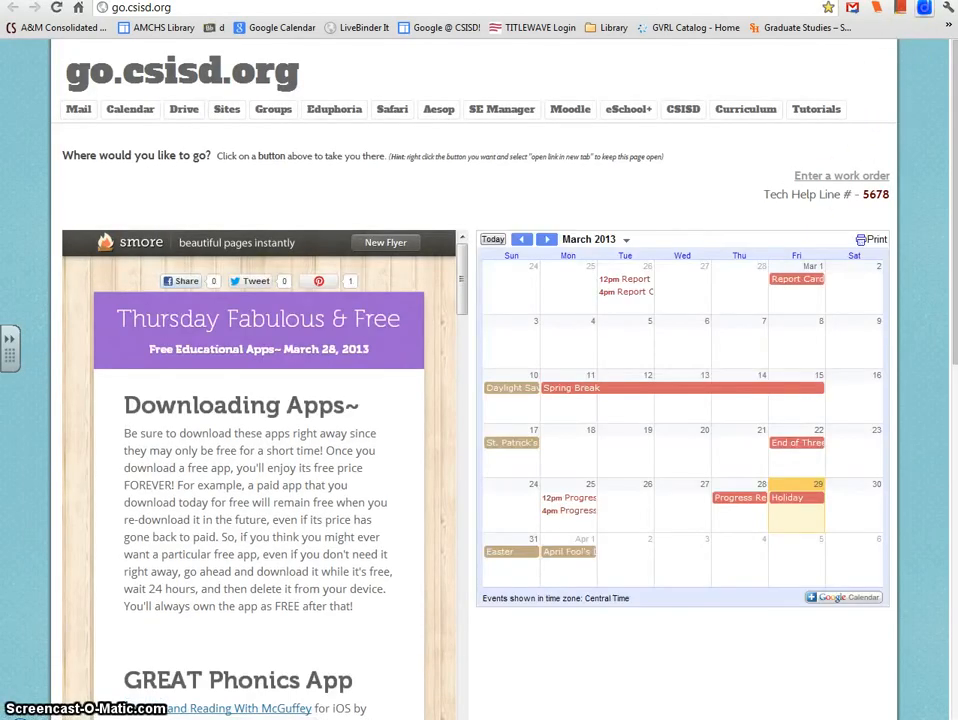
click(924, 8)
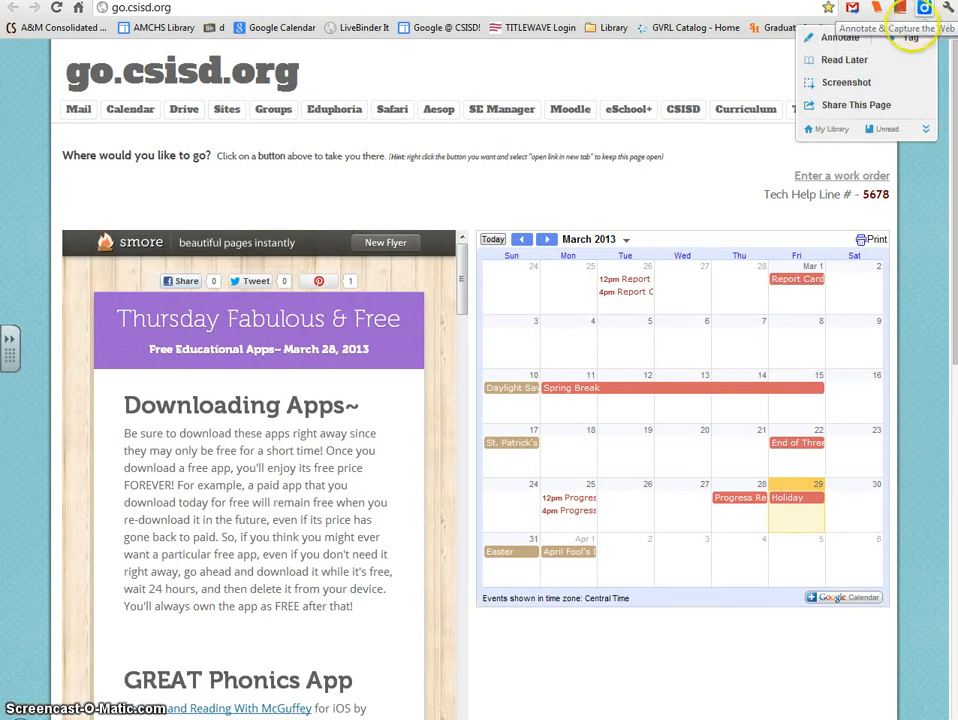
click(915, 37)
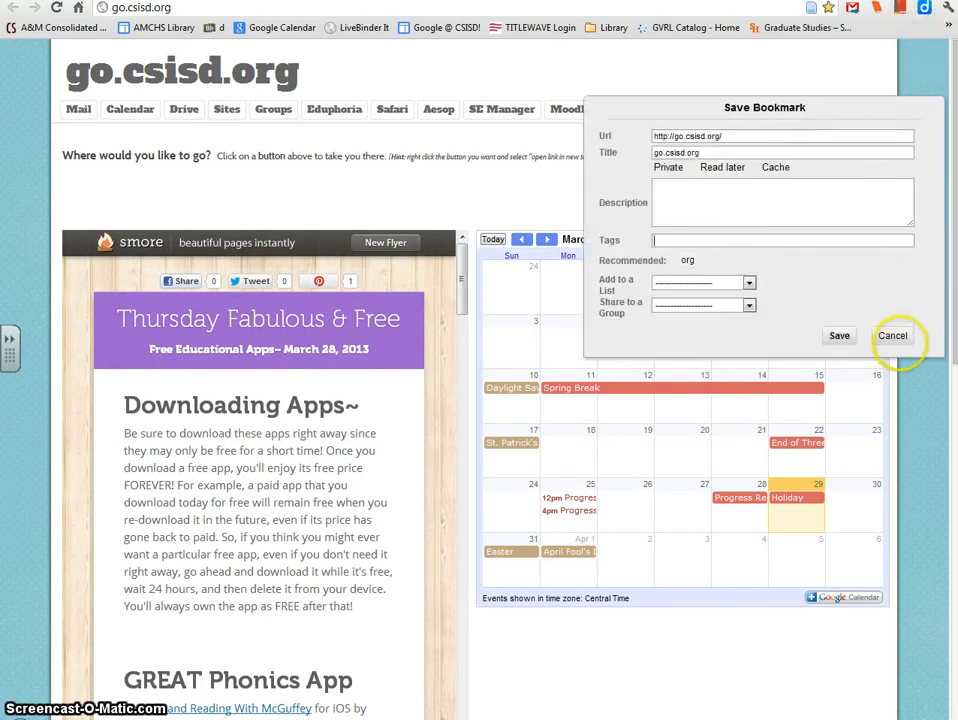
click(893, 336)
- Search the web for "research process" and open the Nova Southeastern University result
click(147, 7)
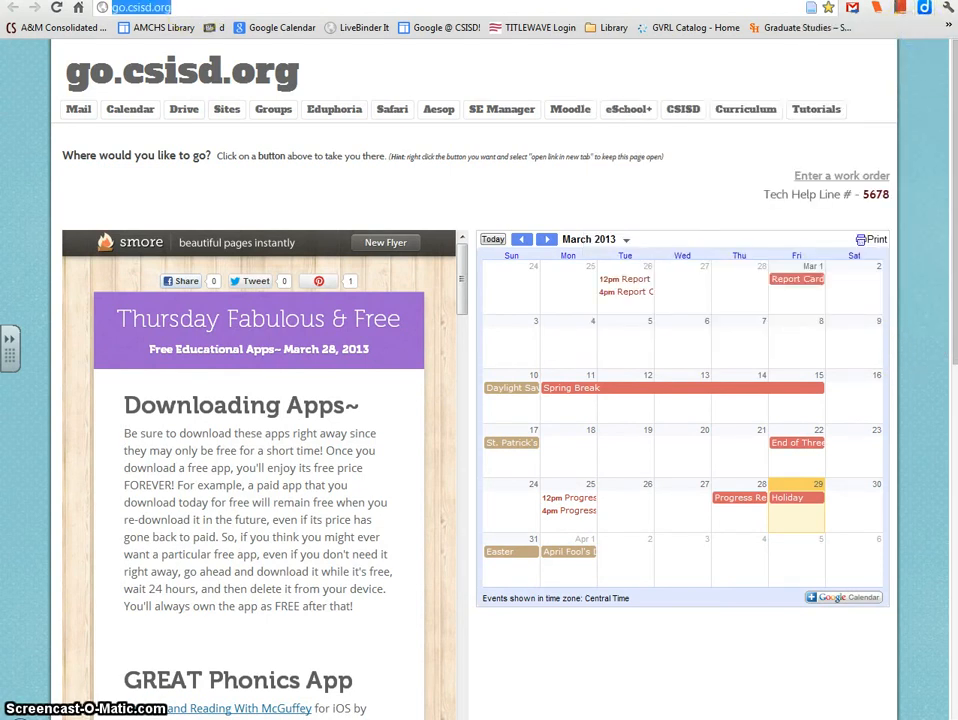
text(research p)
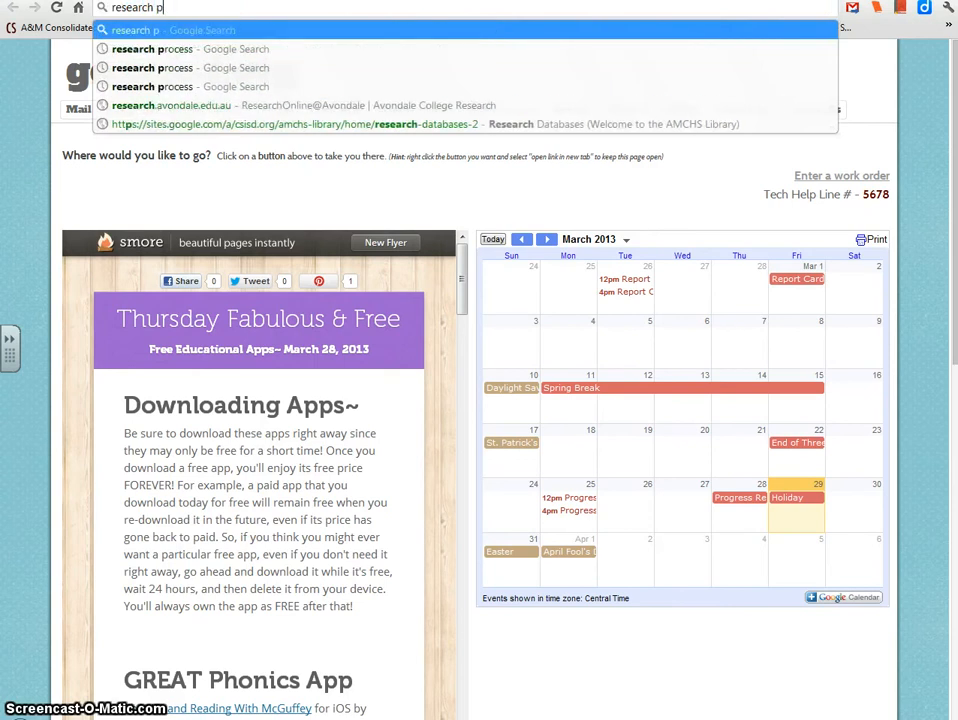
text(rocess)
key(Return)
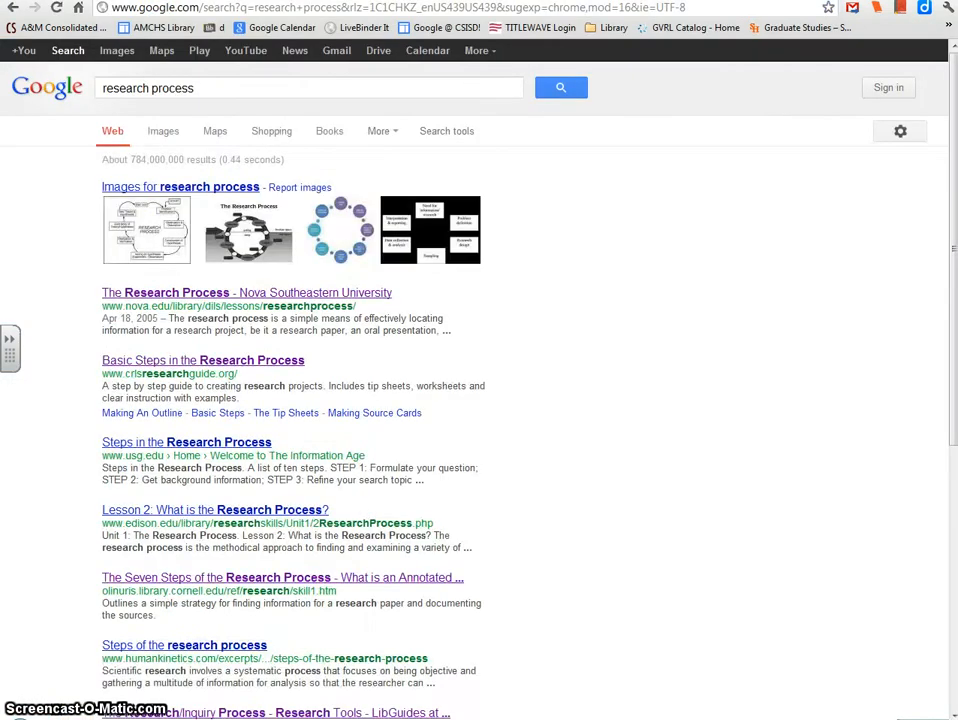
click(128, 331)
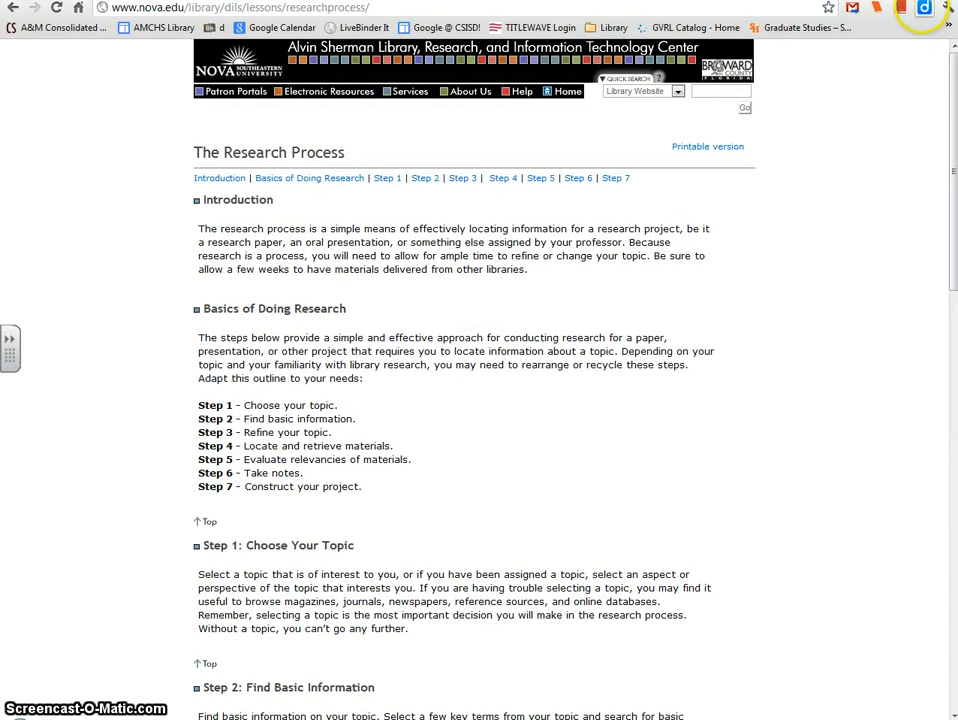
- Start a Diigo bookmark for The Research Process page with the tags "information fluency" and research
click(923, 9)
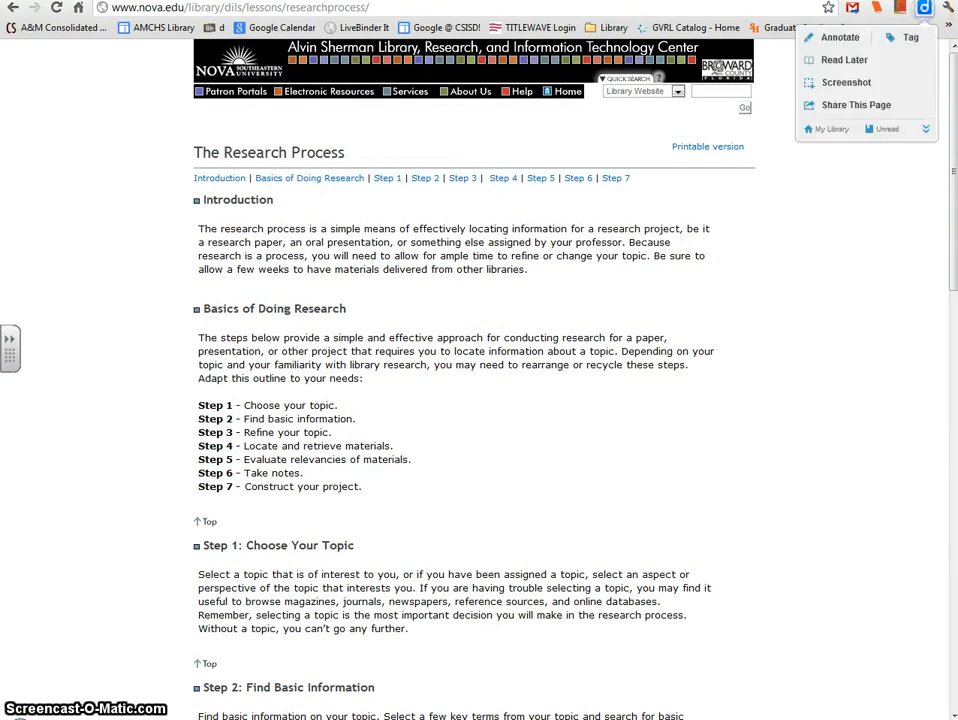
click(912, 38)
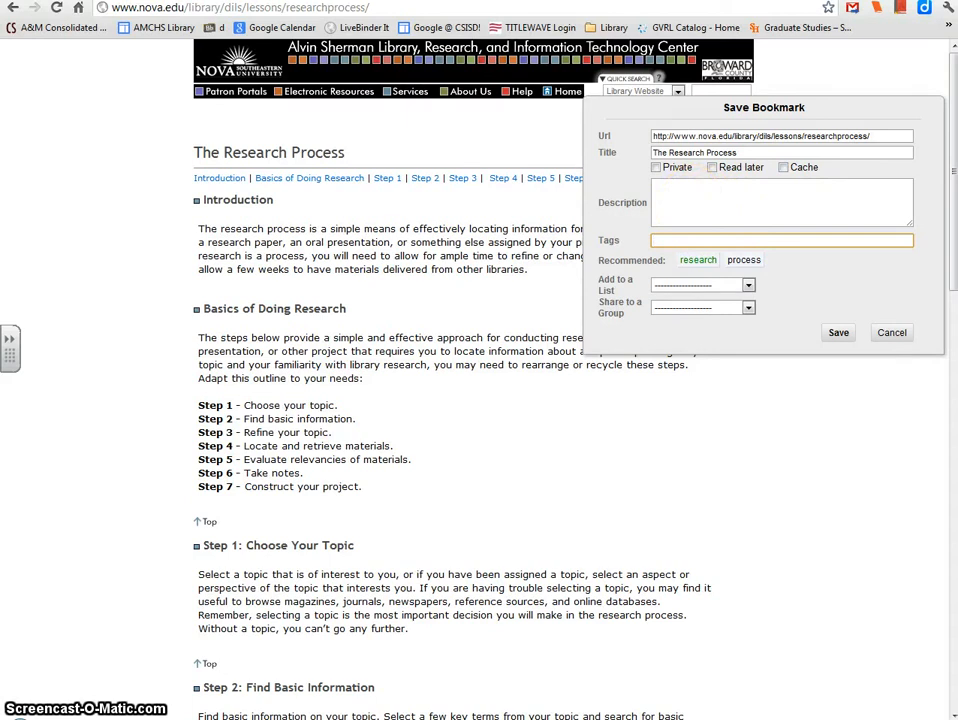
click(692, 191)
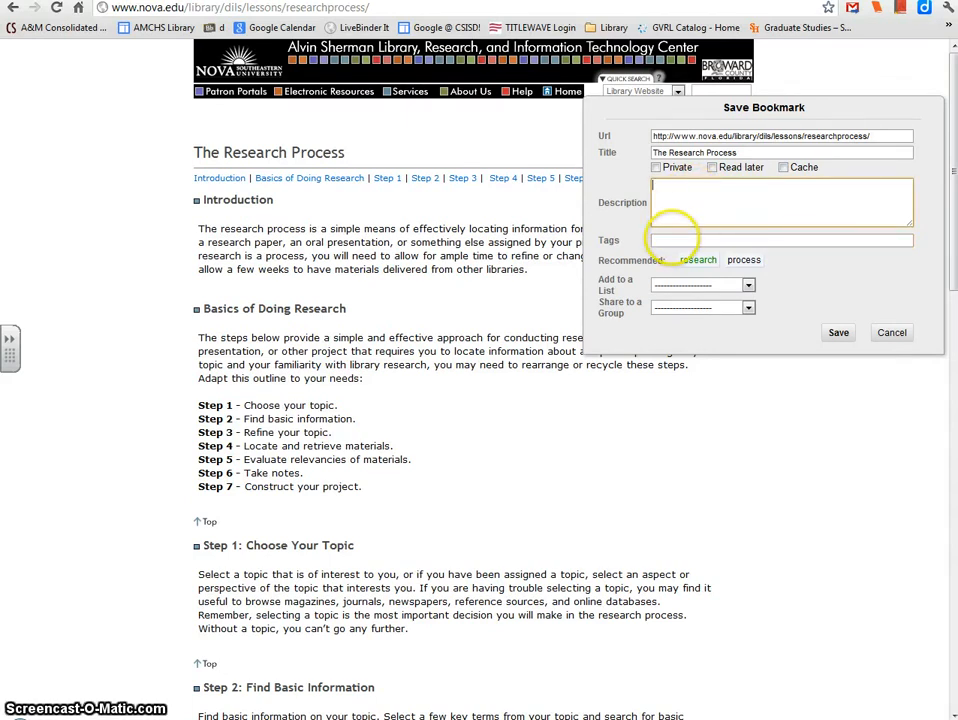
click(671, 240)
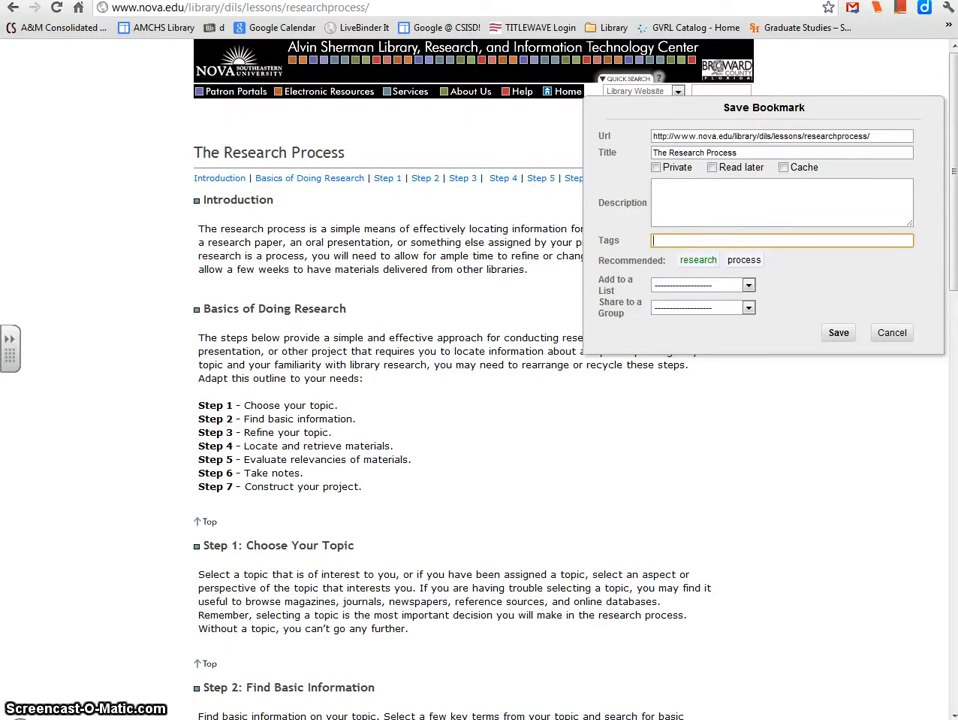
text(informa)
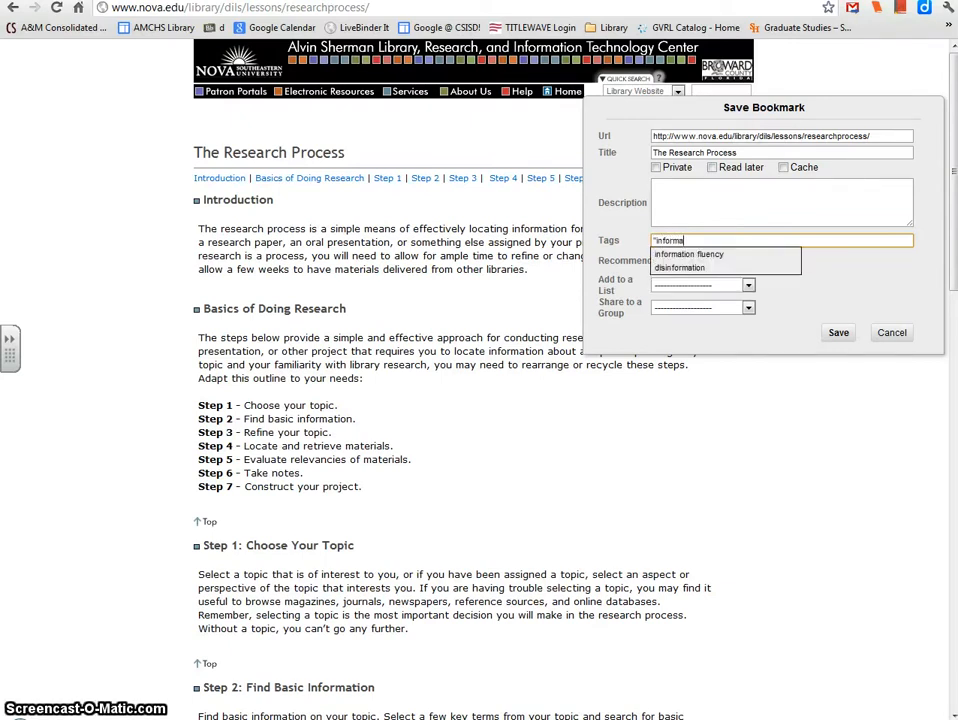
text(tion fluency)
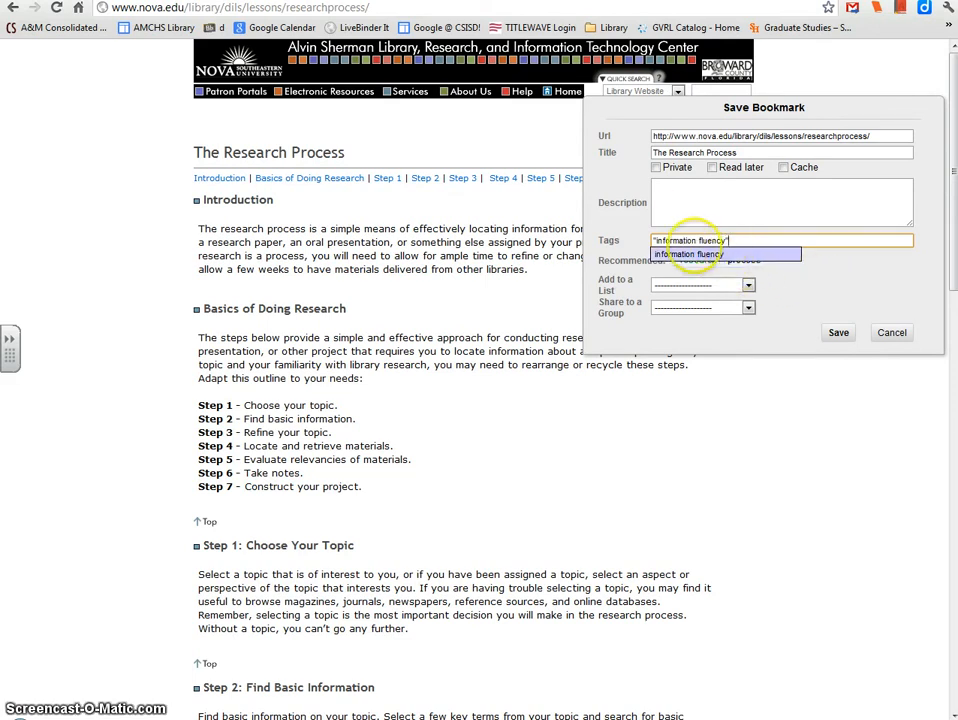
click(840, 274)
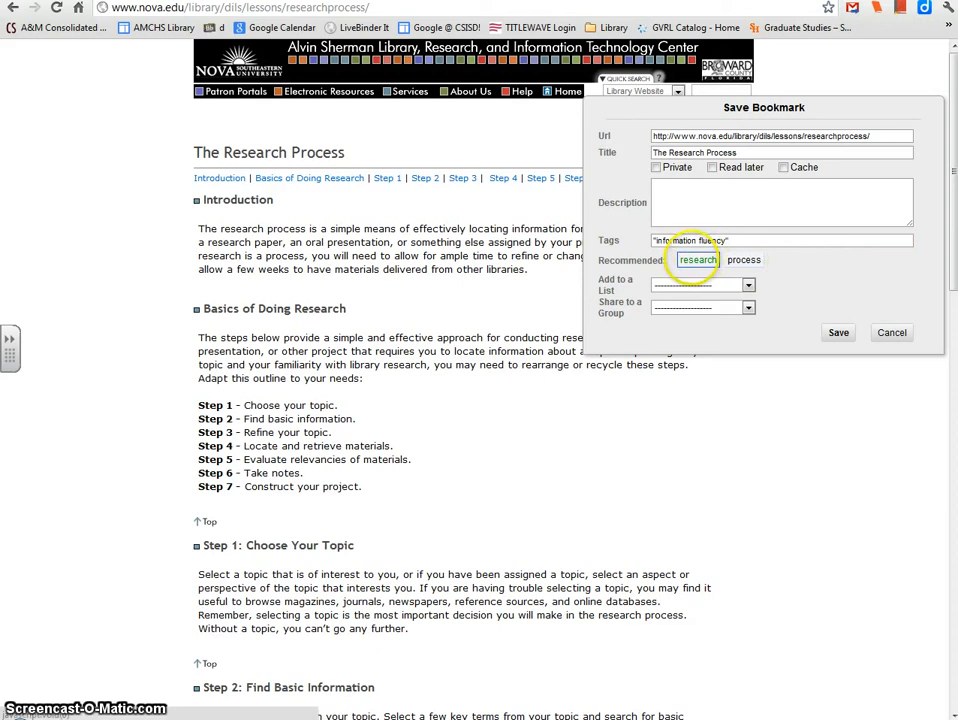
click(698, 260)
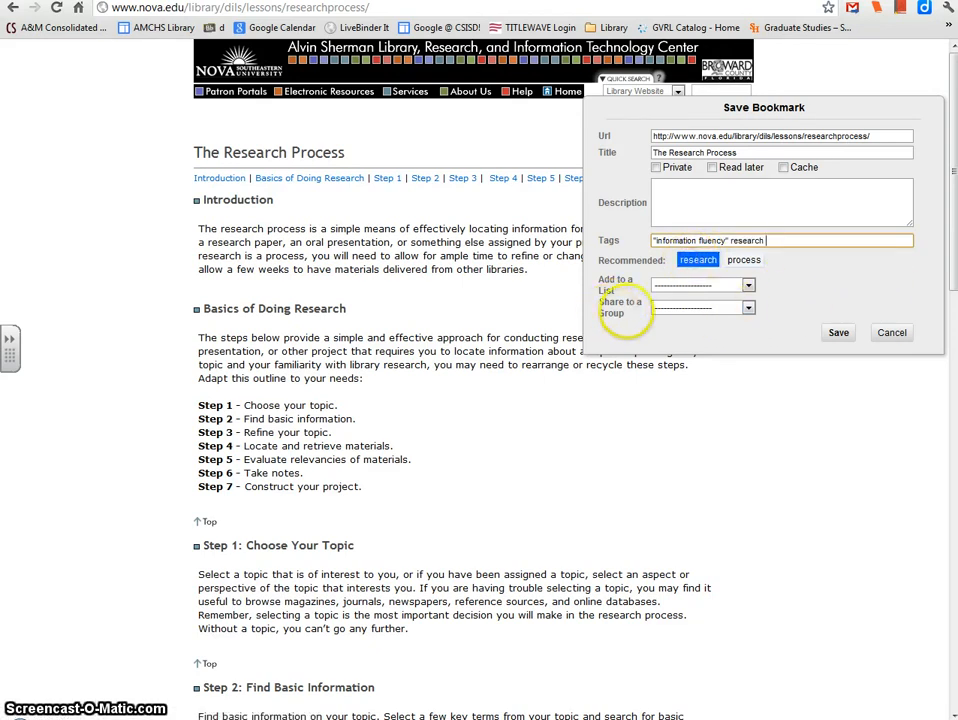
- Share the bookmark to the Research Sleuths group and save it
click(748, 308)
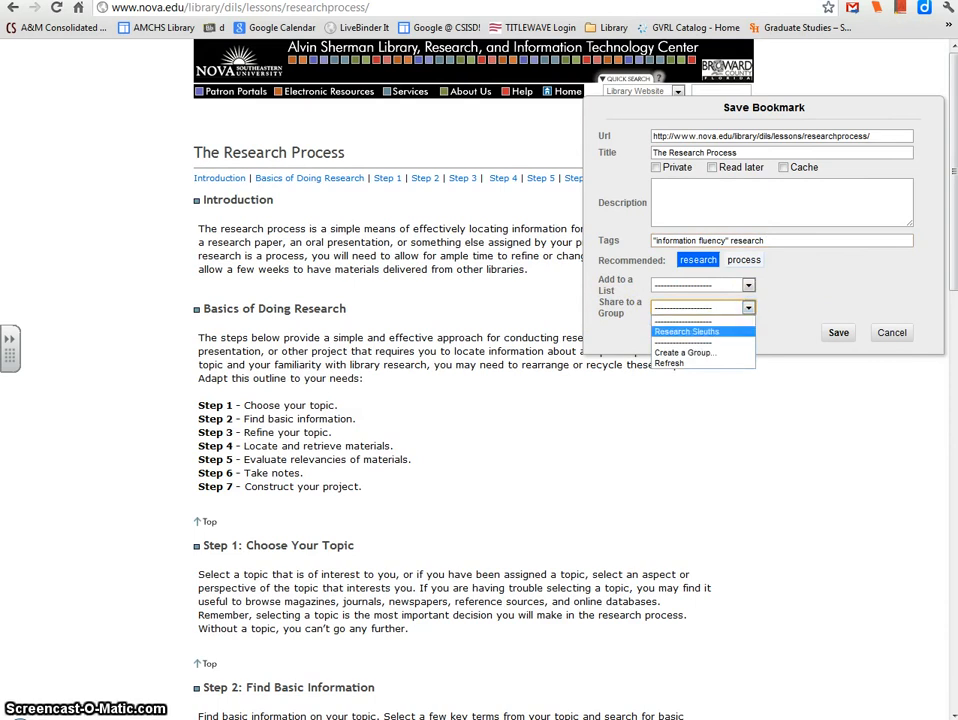
click(728, 331)
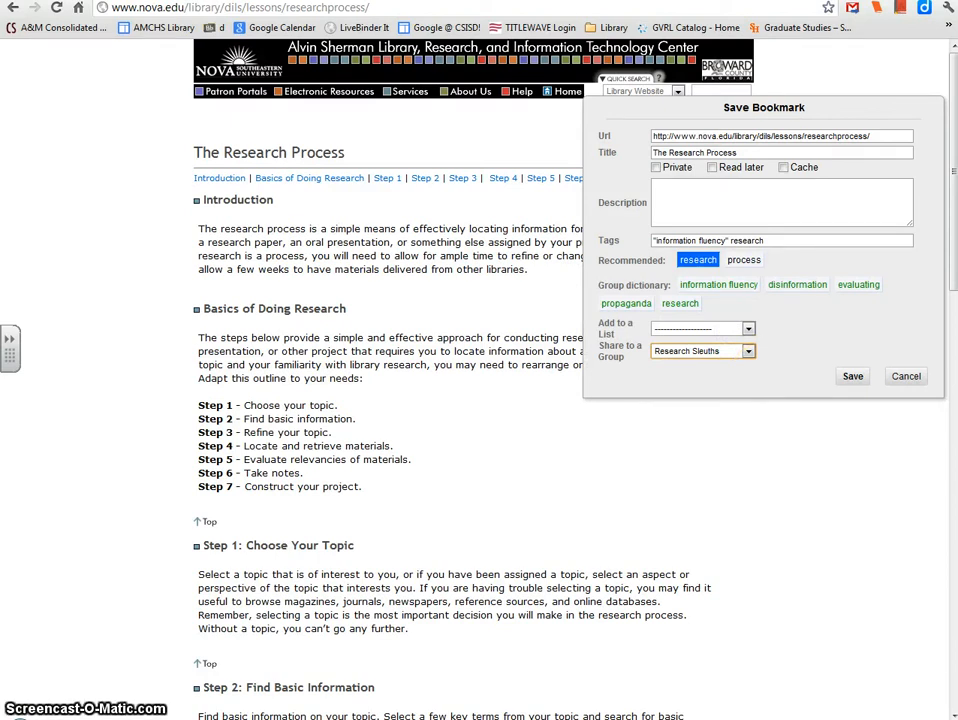
click(850, 377)
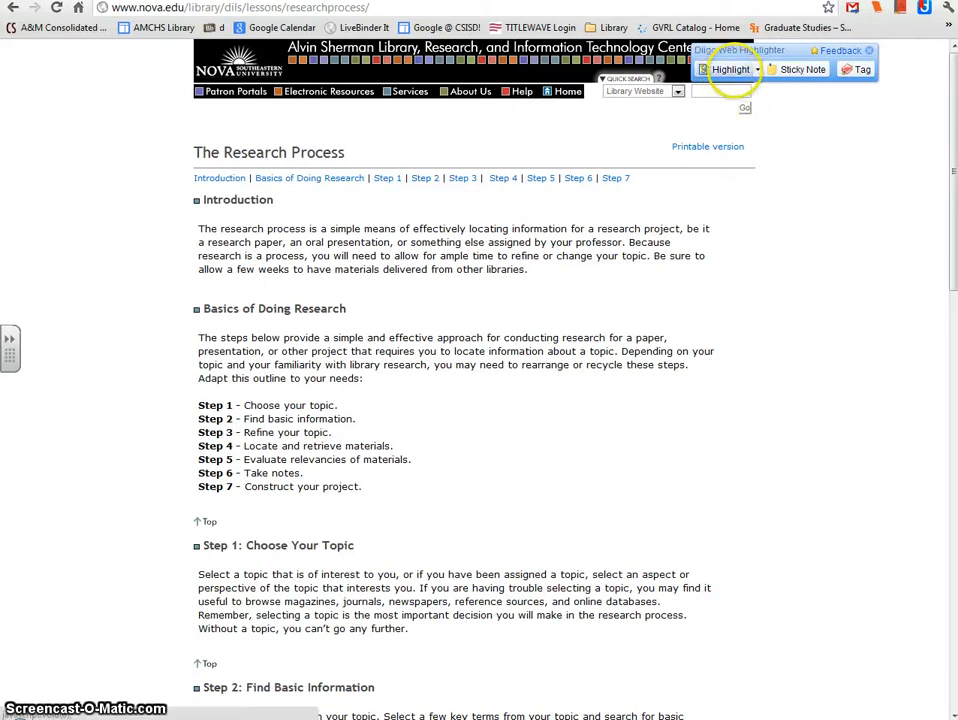
- Highlight the three paragraphs under Step 3: Refine Your Topic in yellow with the Diigo highlighter
click(757, 69)
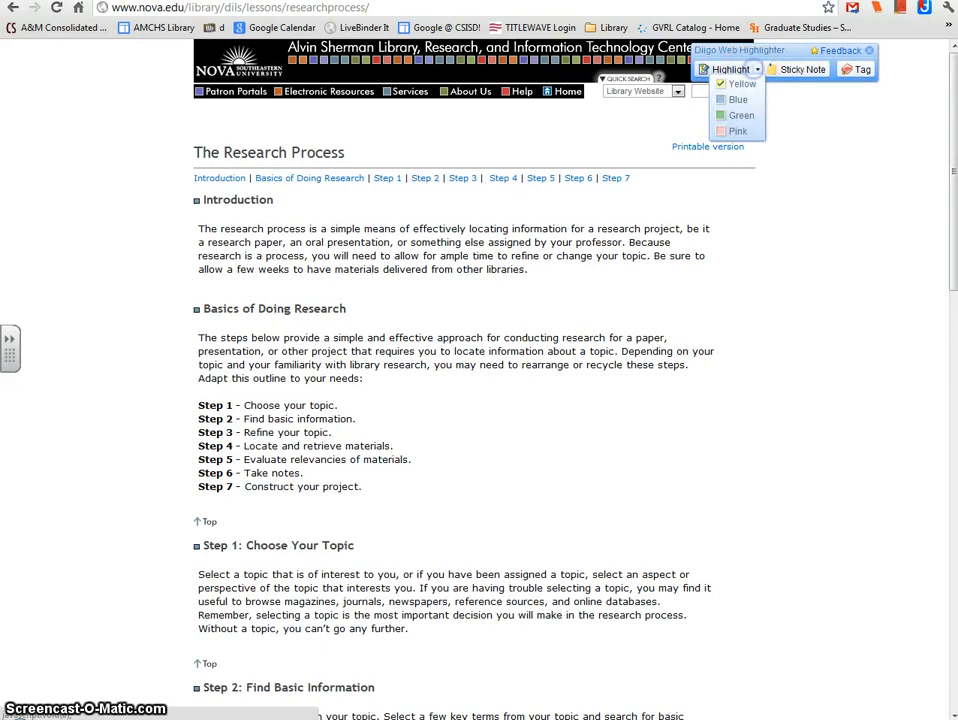
click(737, 85)
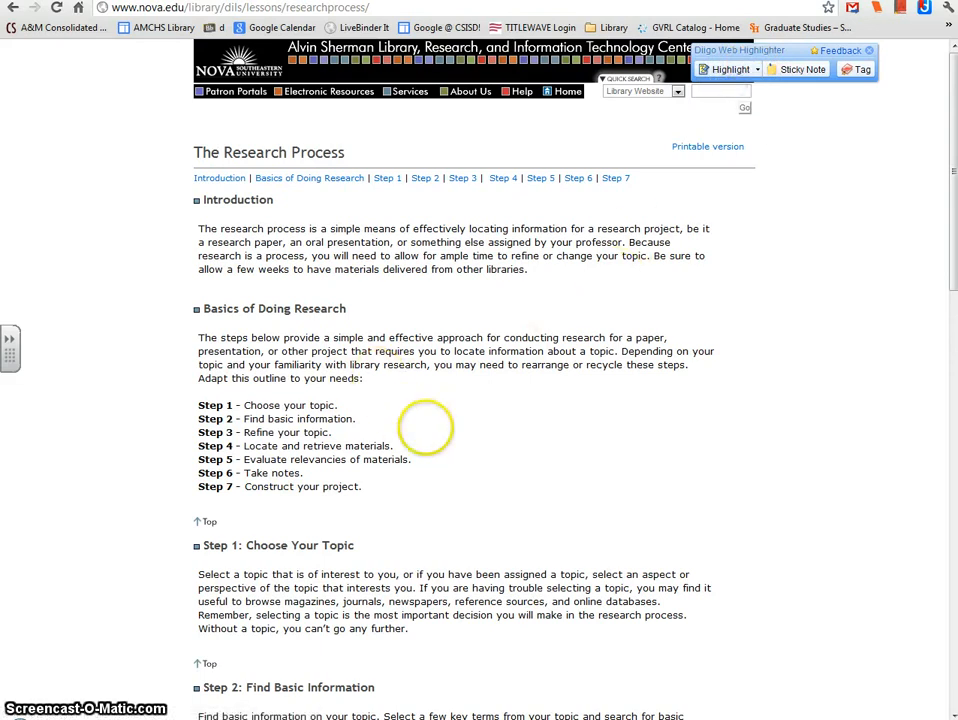
scroll(466, 430, down, 4)
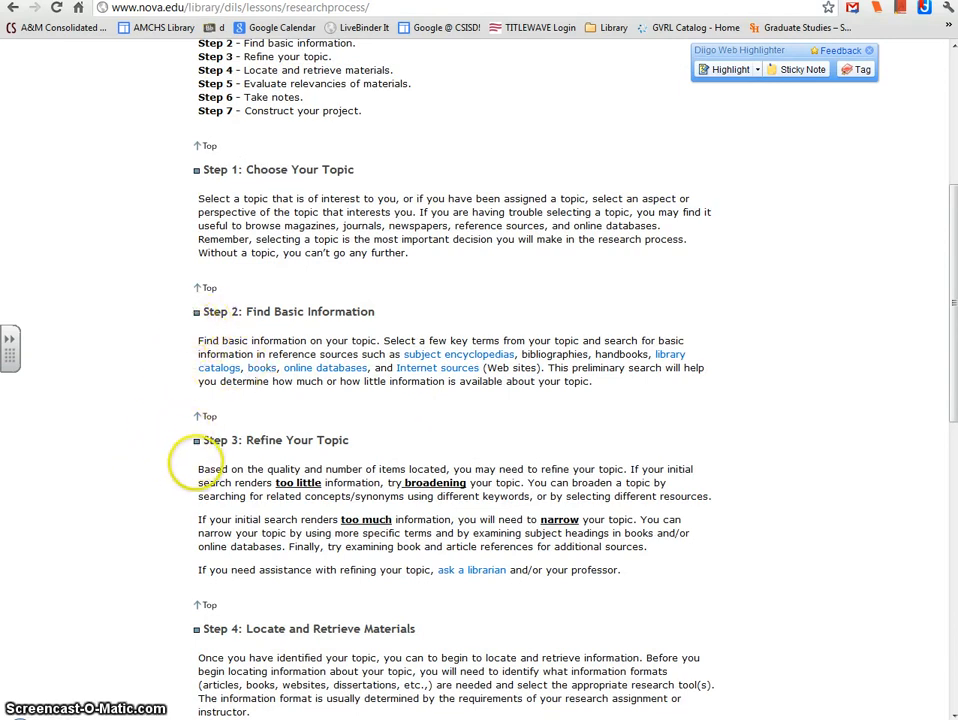
click(193, 441)
drag(191, 441, 385, 459)
click(386, 461)
drag(198, 469, 632, 586)
click(632, 588)
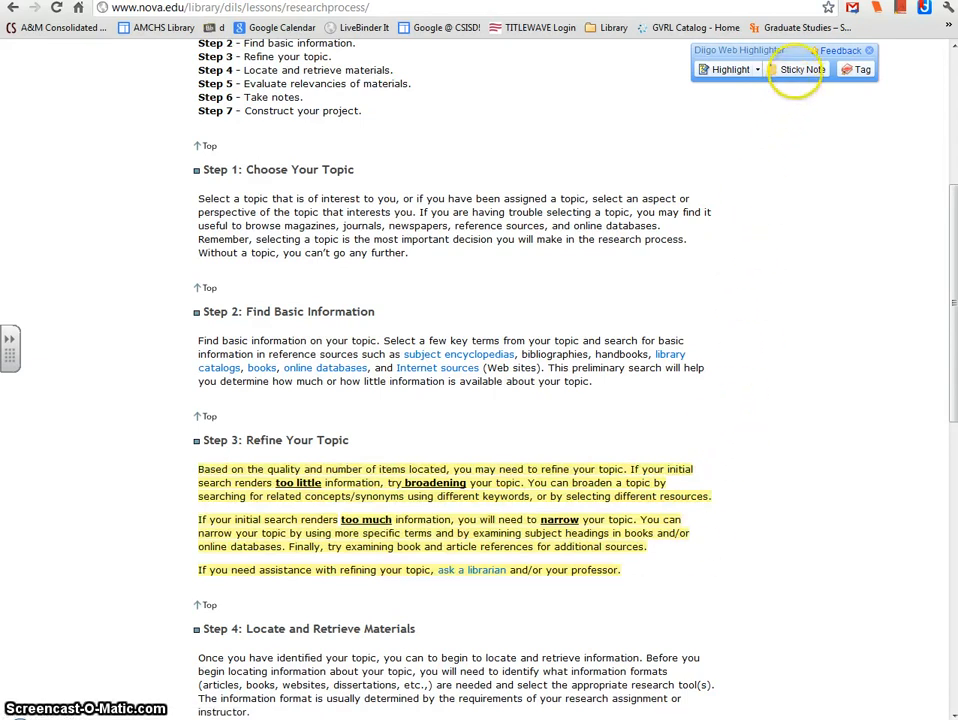
- Post the sticky note "This step is where my students have the most trouble." to Research Sleuths and place it beside the highlighted Step 3 text
click(800, 69)
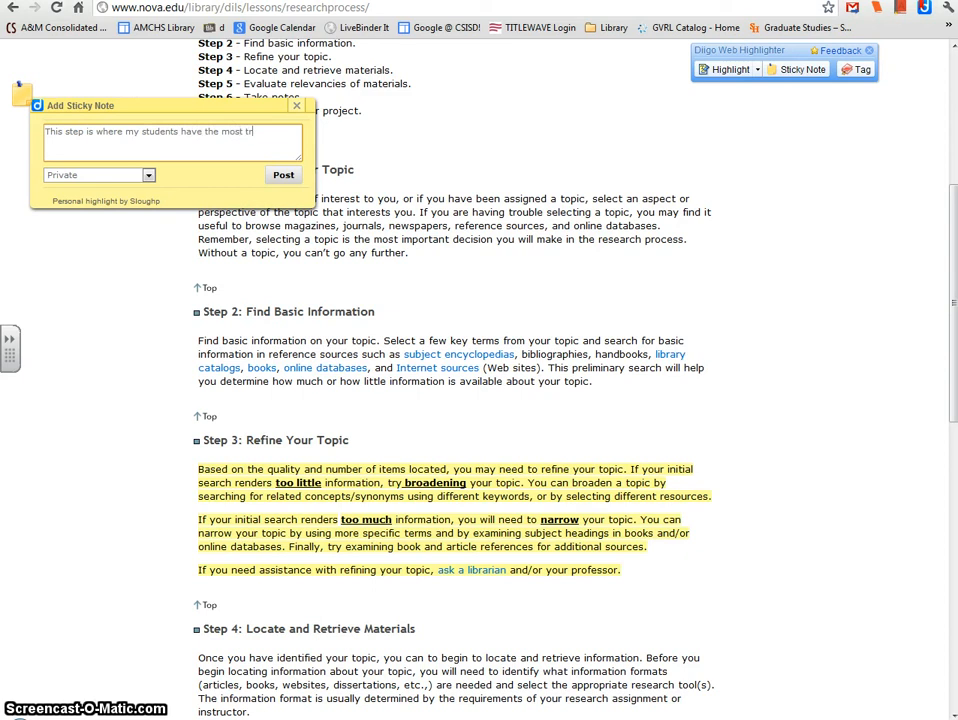
text(le.)
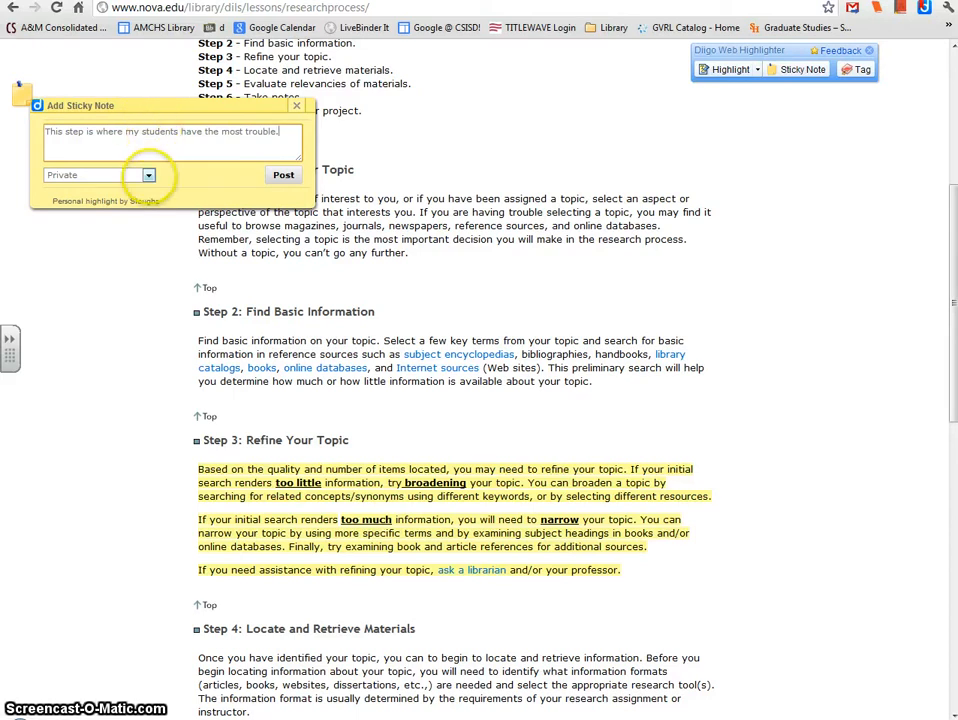
click(148, 175)
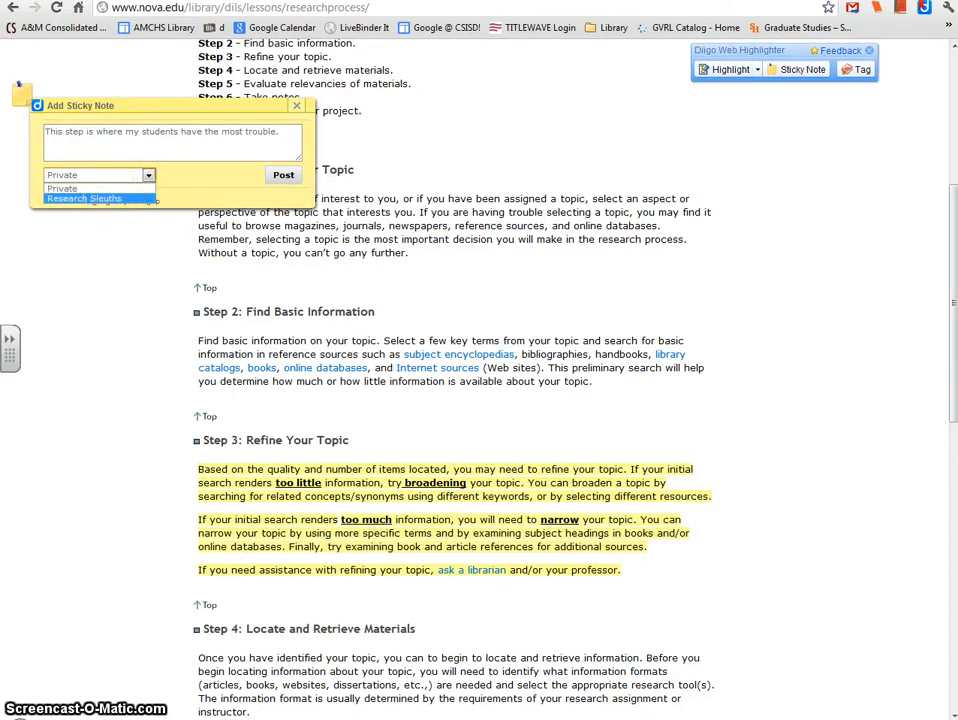
click(84, 198)
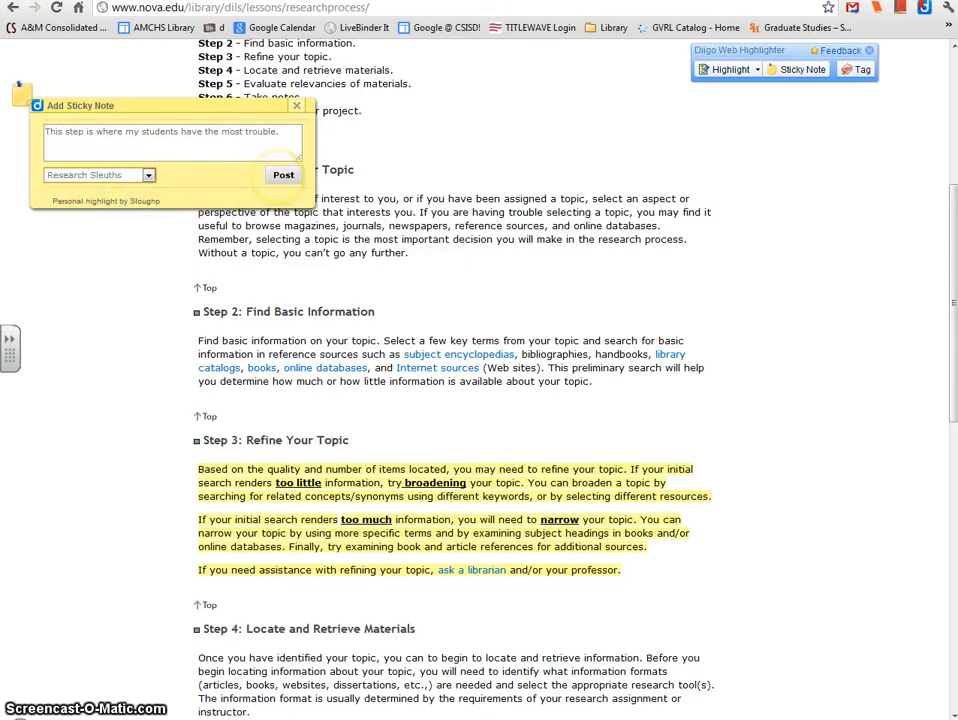
click(283, 175)
drag(22, 93, 749, 480)
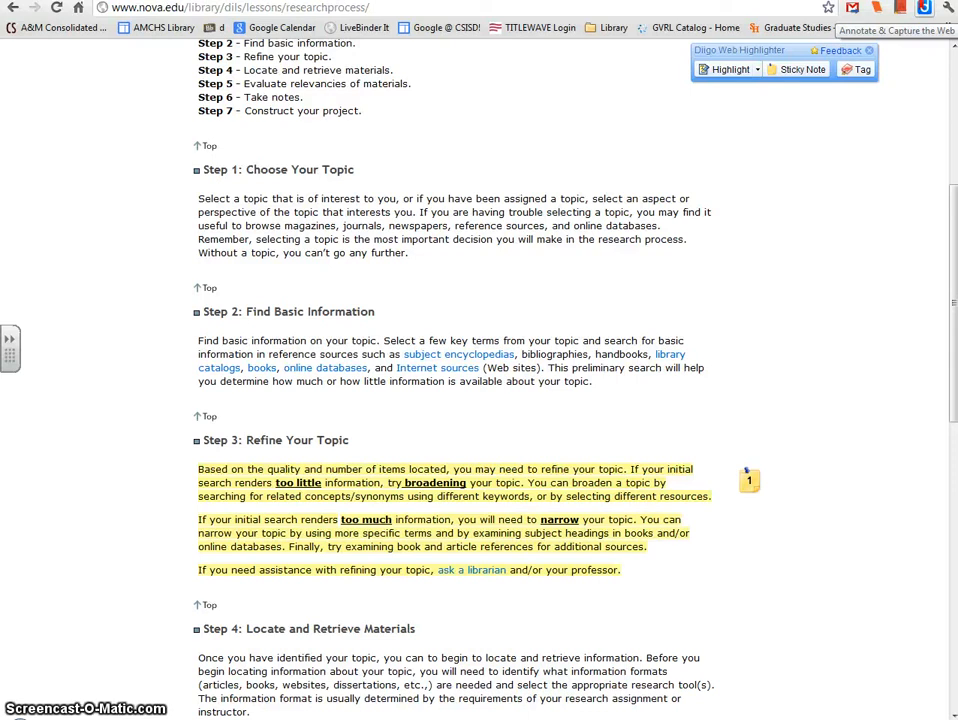
- Open the Diigo library from the extension and display its items in the Advanced view
click(924, 9)
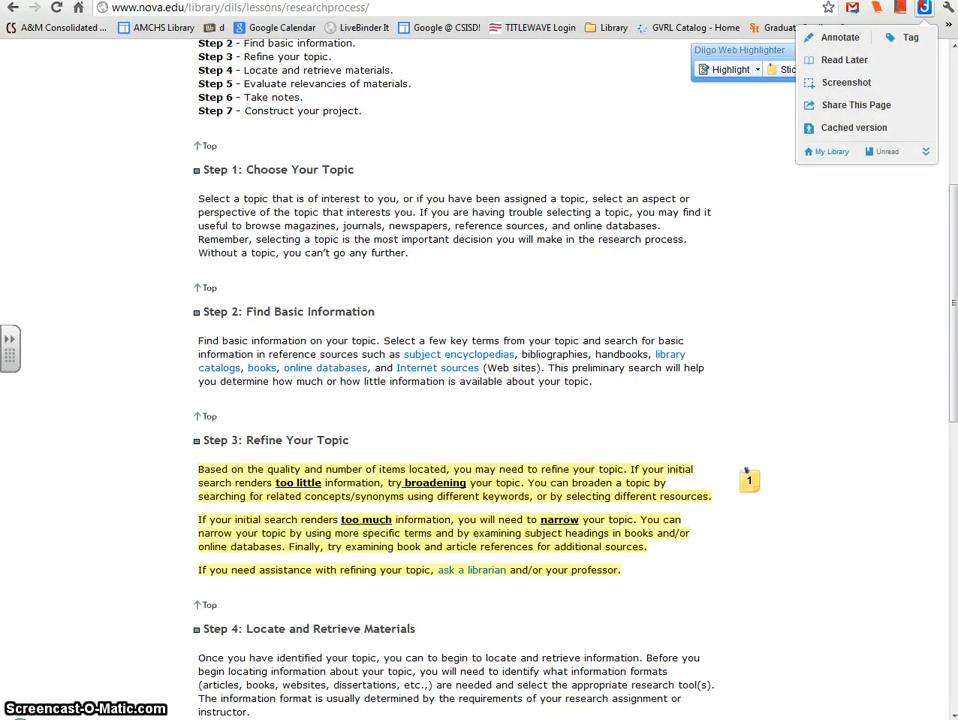
click(830, 151)
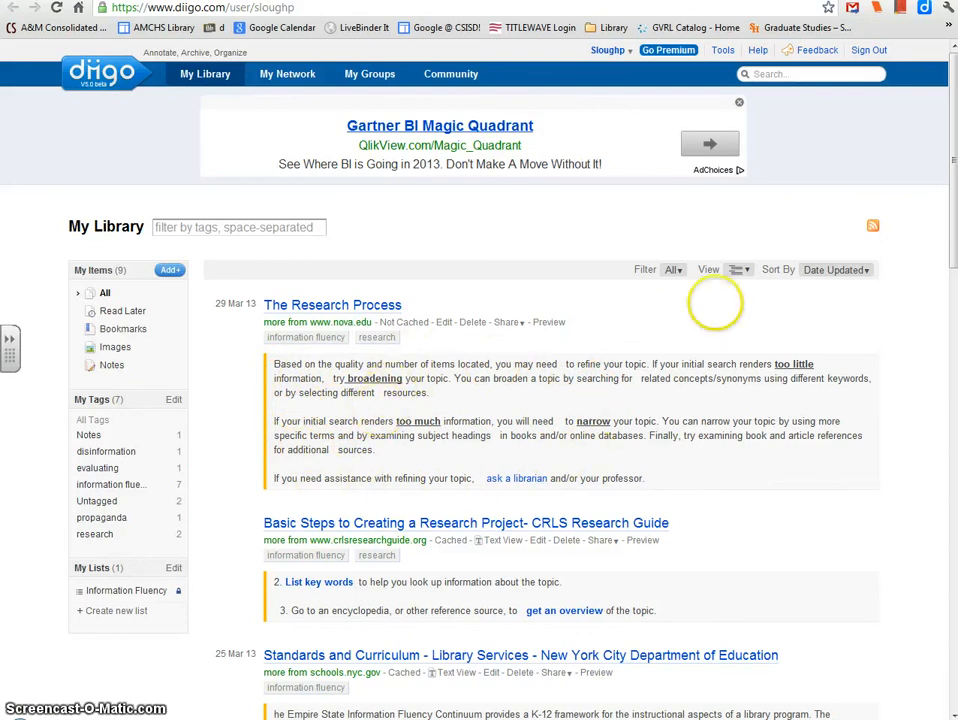
click(738, 270)
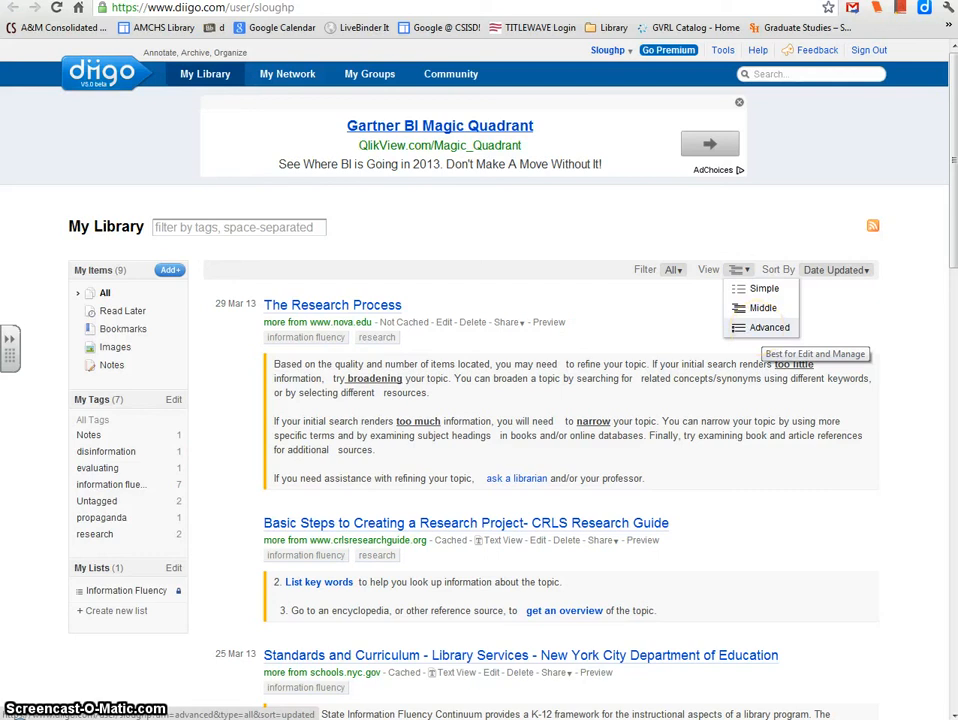
click(765, 328)
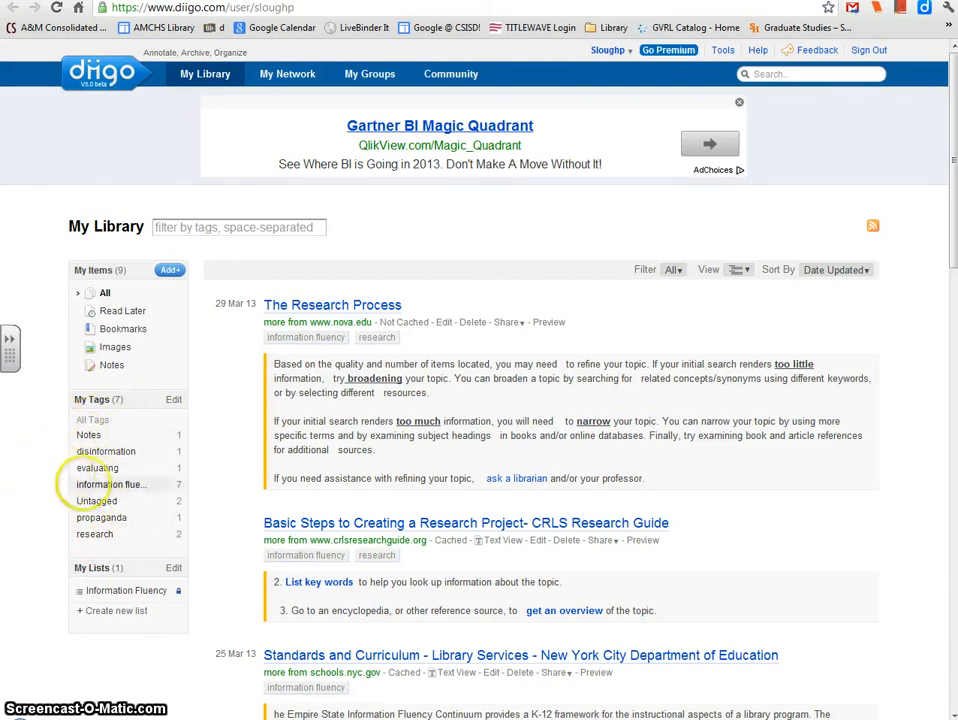
- Filter the library by the information fluency tag, allowing the insecure content, and expand the annotation of The Research Process
click(120, 483)
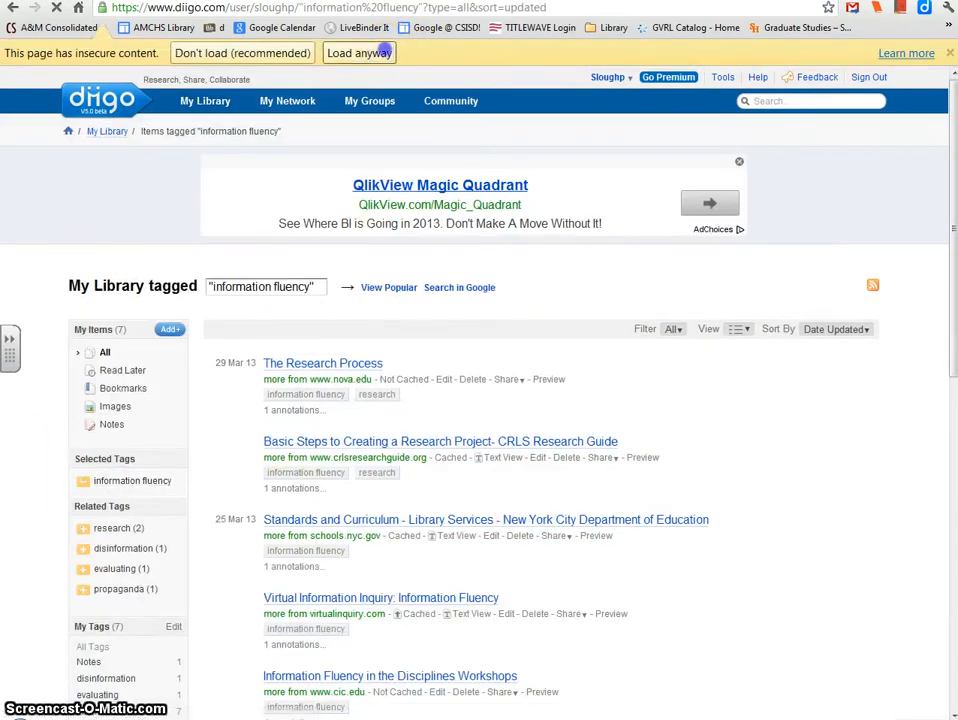
click(376, 51)
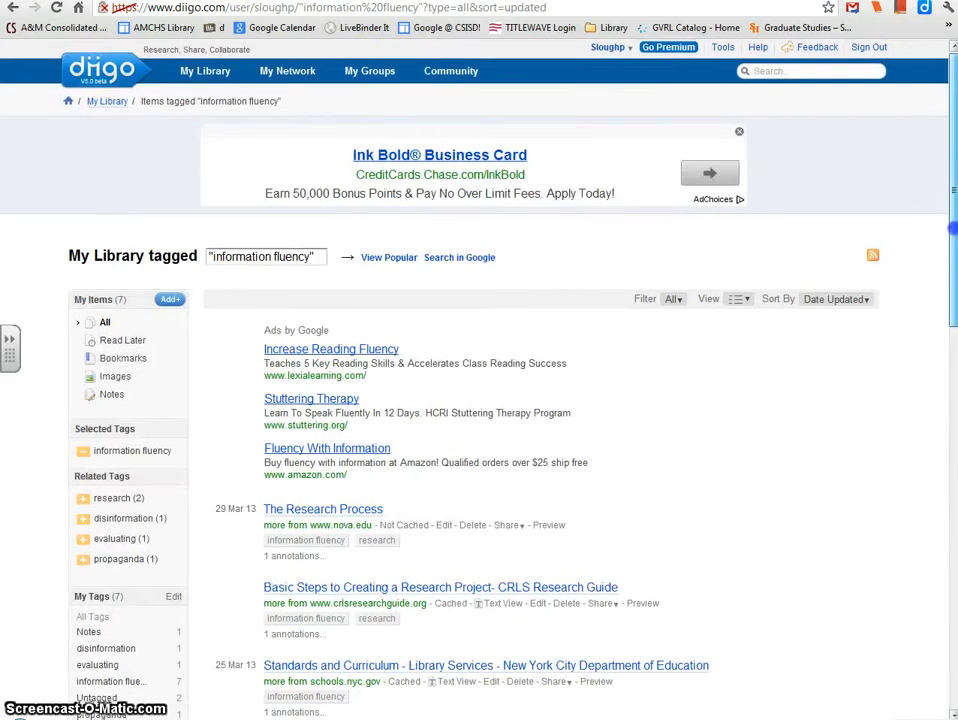
scroll(952, 262, down, 2)
drag(952, 262, 952, 414)
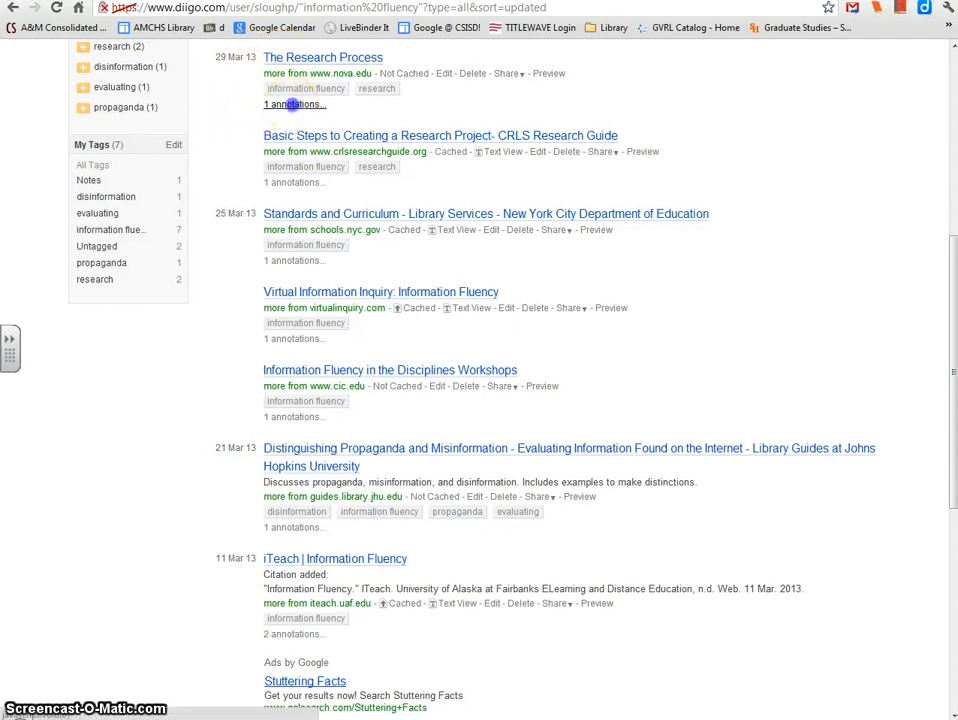
click(292, 104)
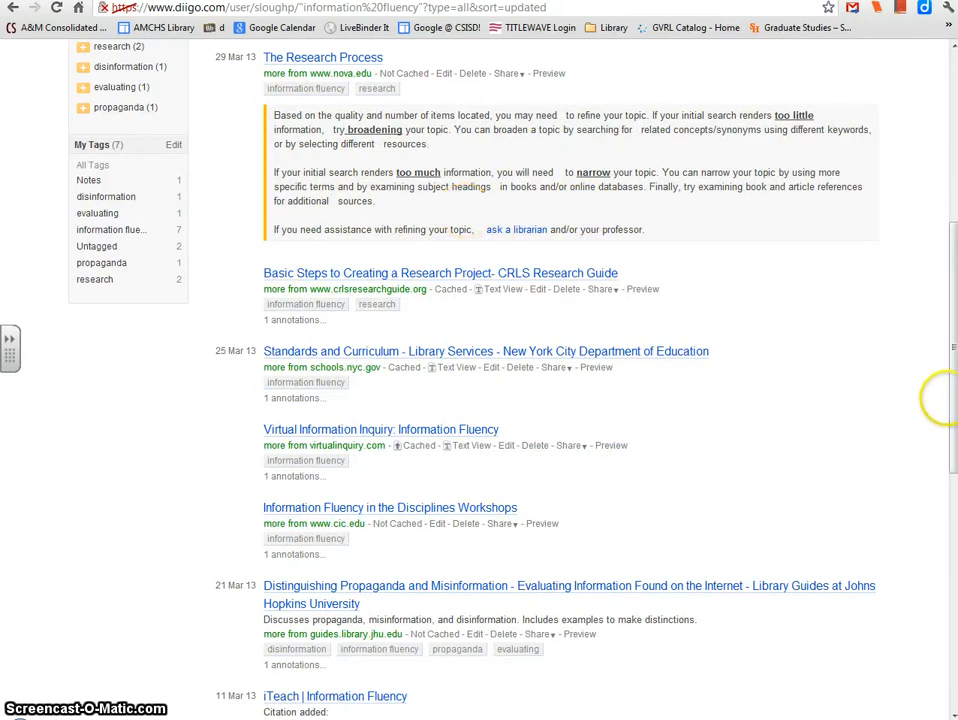
drag(947, 398, 944, 373)
drag(944, 343, 945, 208)
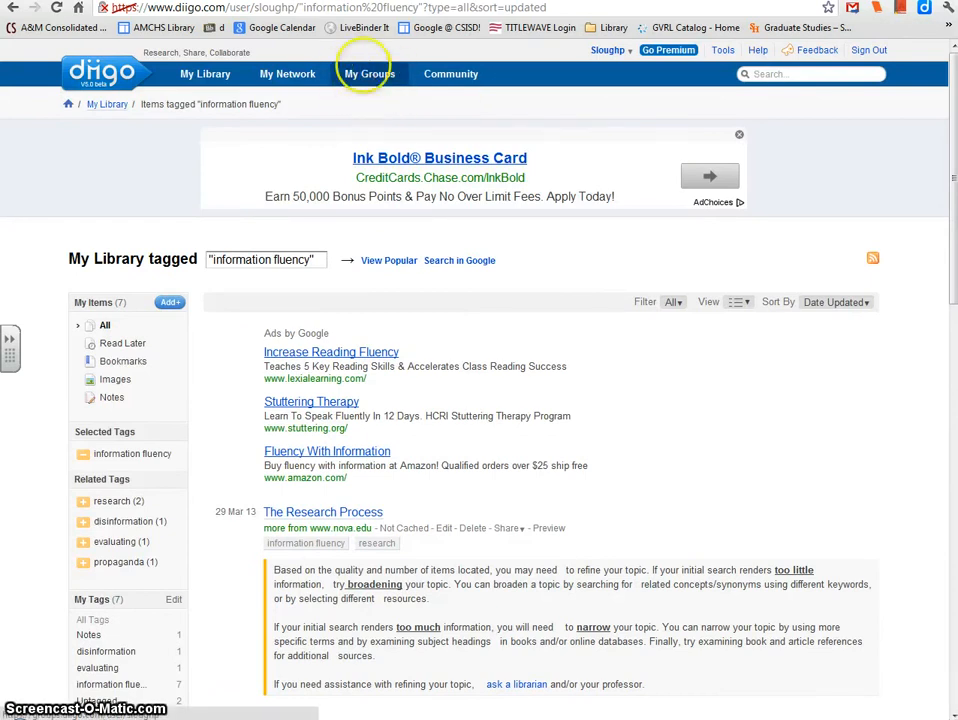
- Open the Research Sleuths group and review its shared bookmarks and the option for inviting people
click(368, 74)
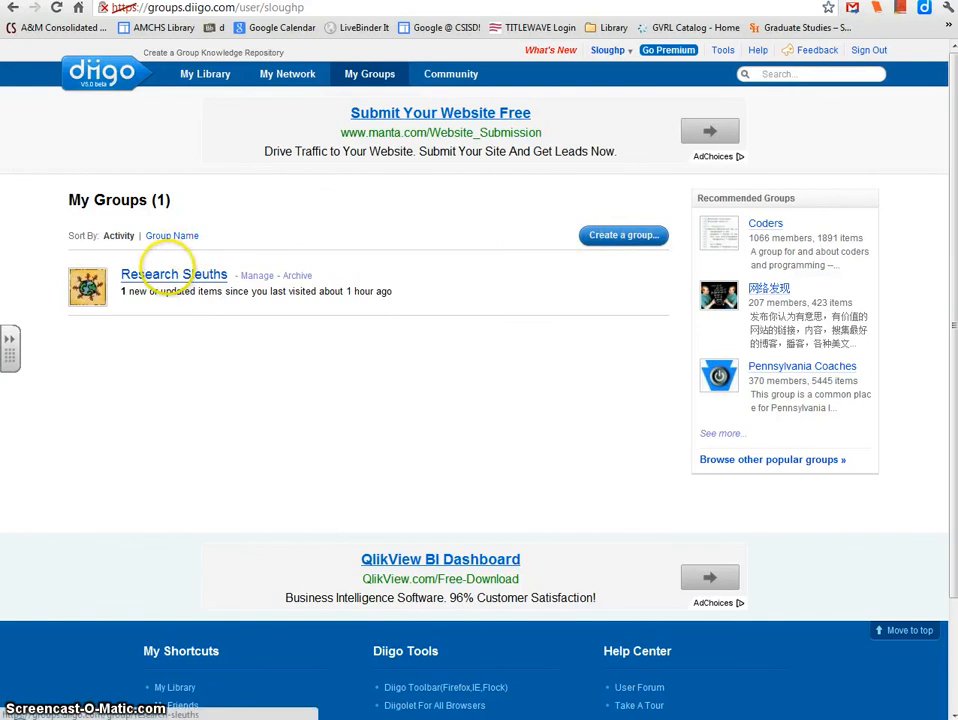
click(168, 274)
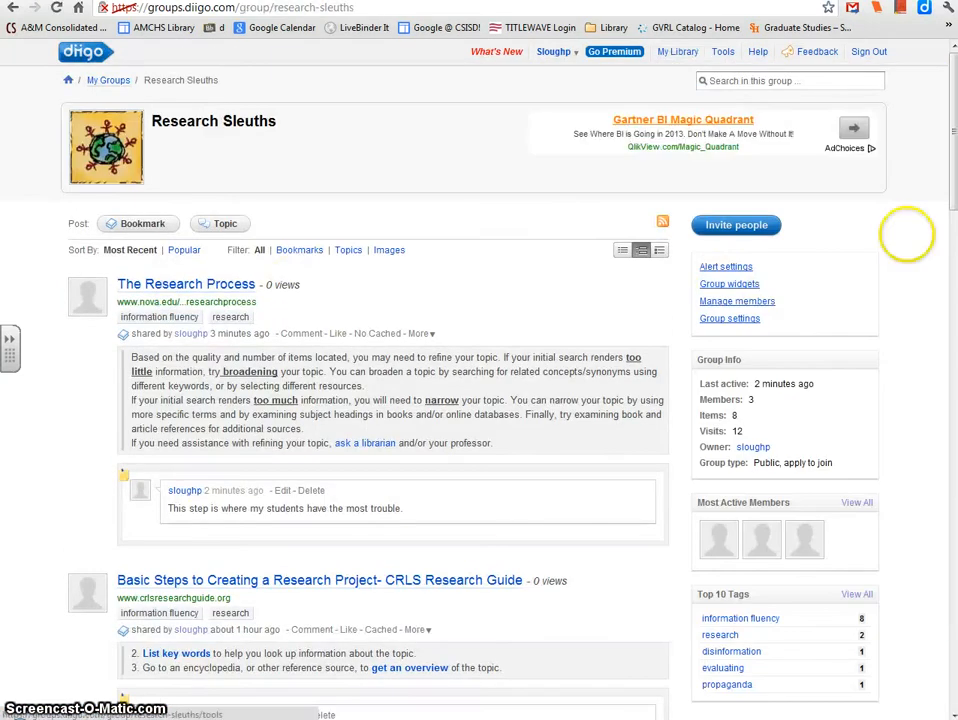
drag(947, 154, 952, 85)
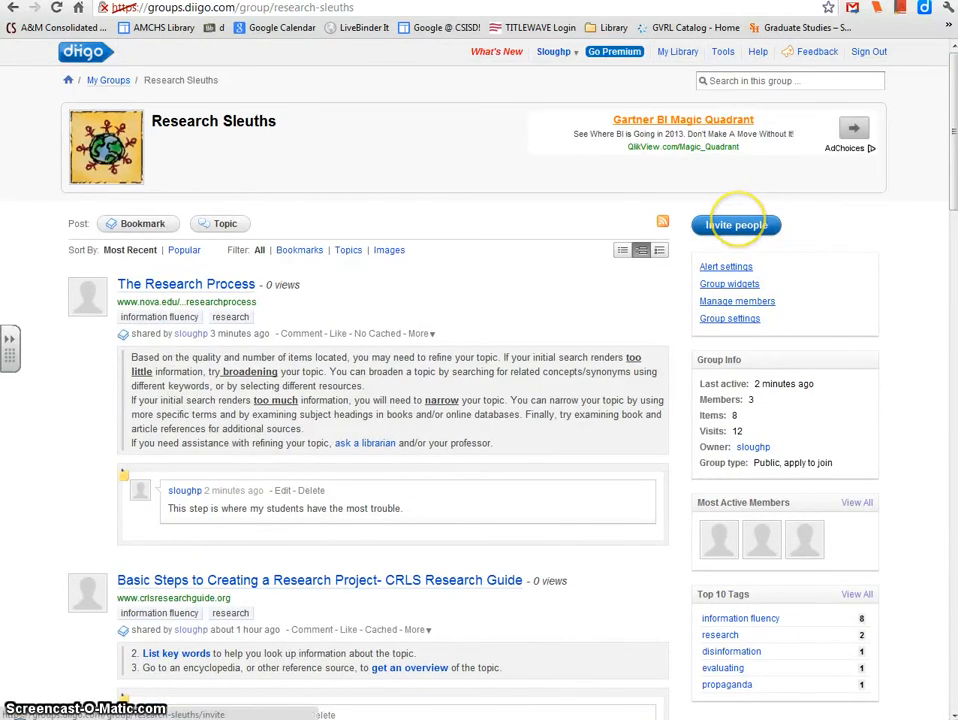
click(760, 226)
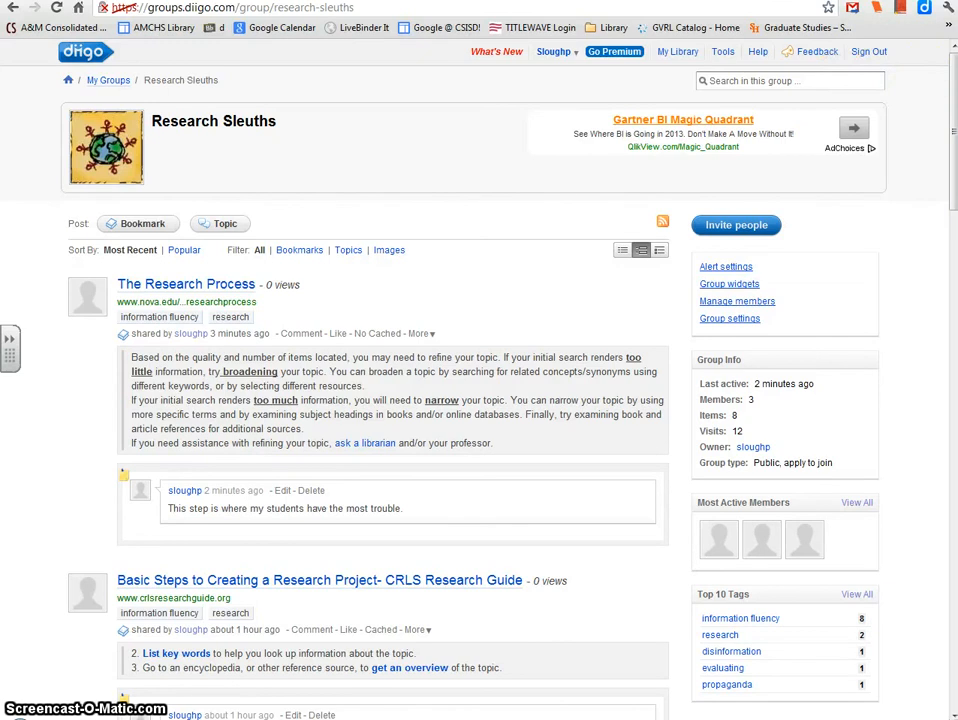
- Open the Diigo tools page and go to the Enhanced Linkrolls web service
click(722, 51)
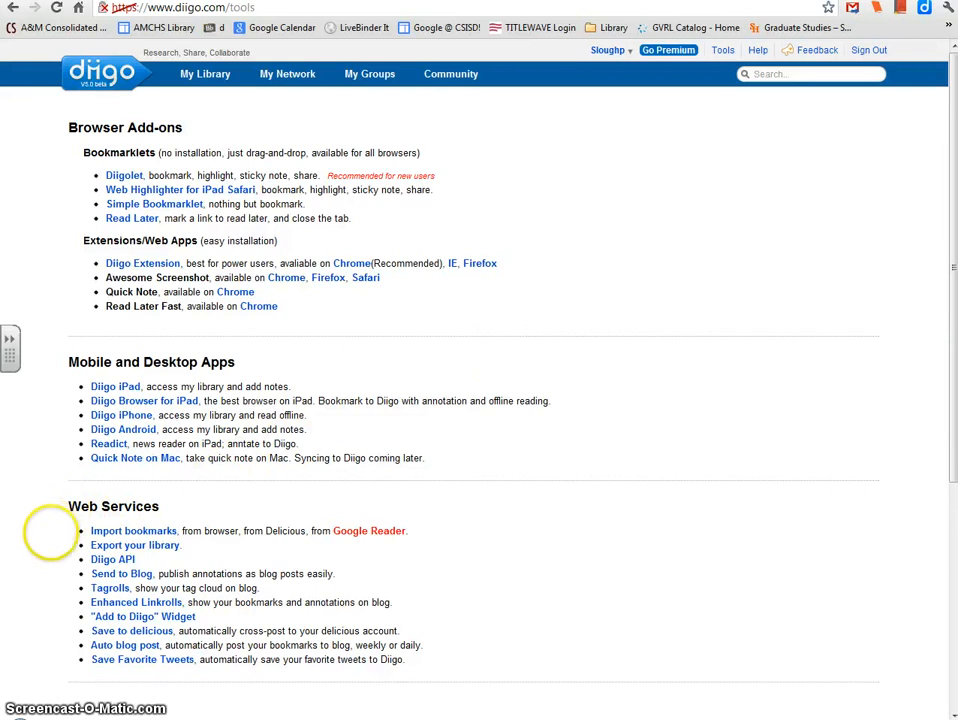
click(69, 602)
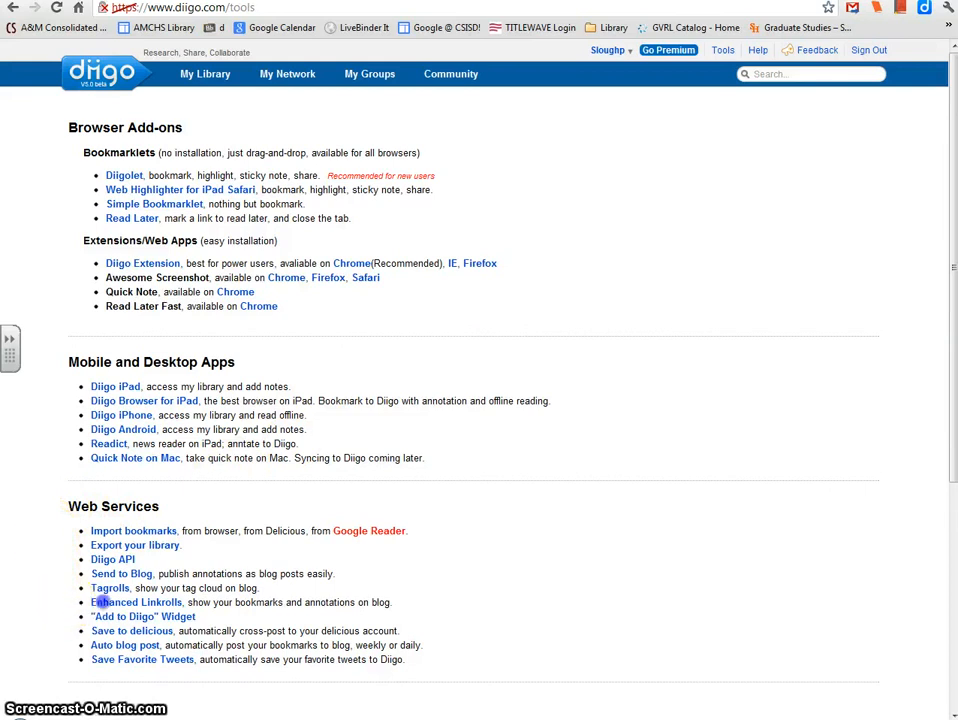
mouse_move(100, 602)
mouse_down()
mouse_move(262, 604)
mouse_move(280, 616)
mouse_move(383, 603)
mouse_up()
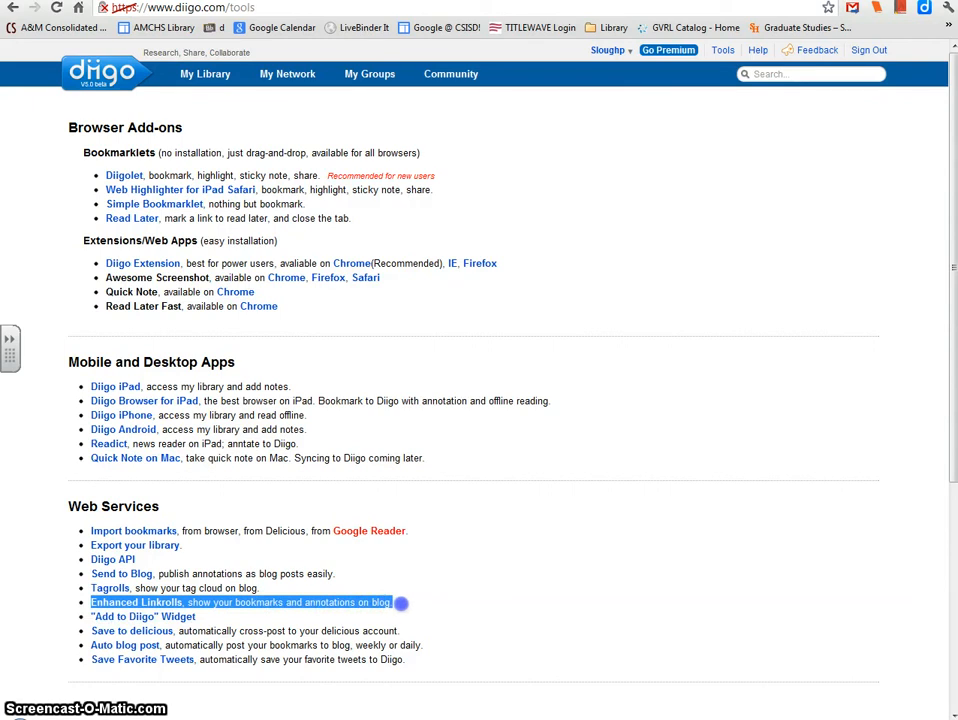
click(455, 601)
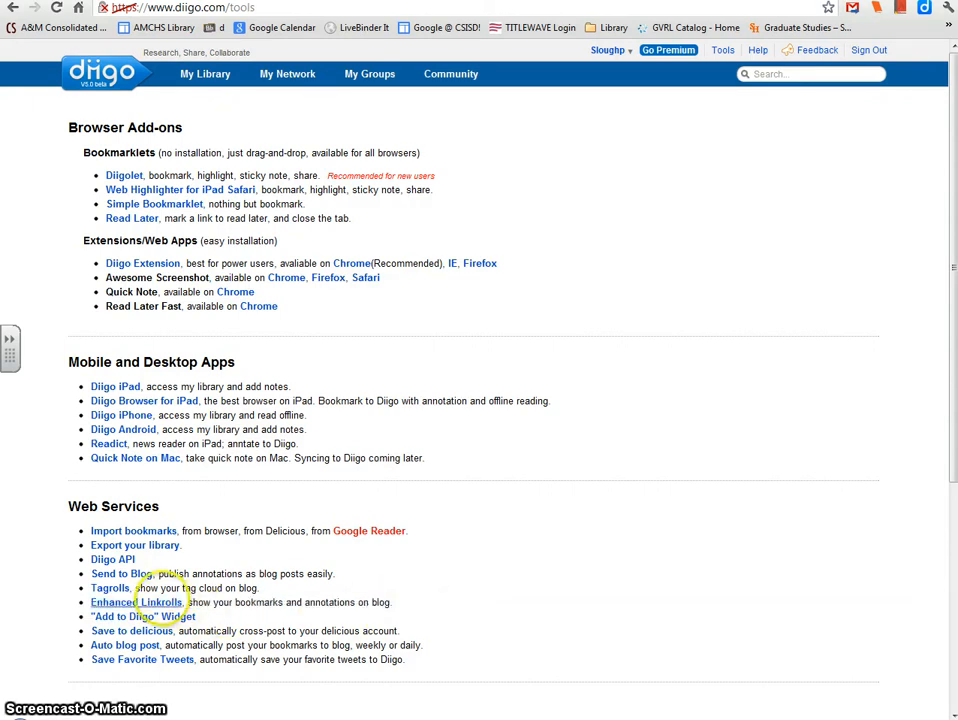
click(140, 602)
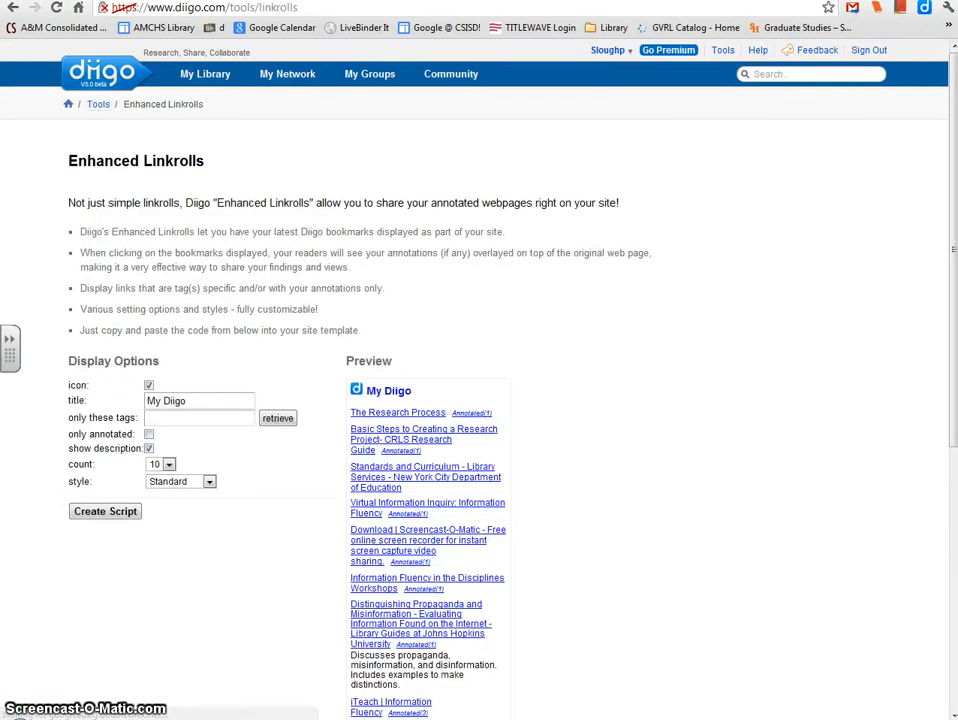
- Set the linkroll's title to Research Sleuths
drag(229, 399, 129, 398)
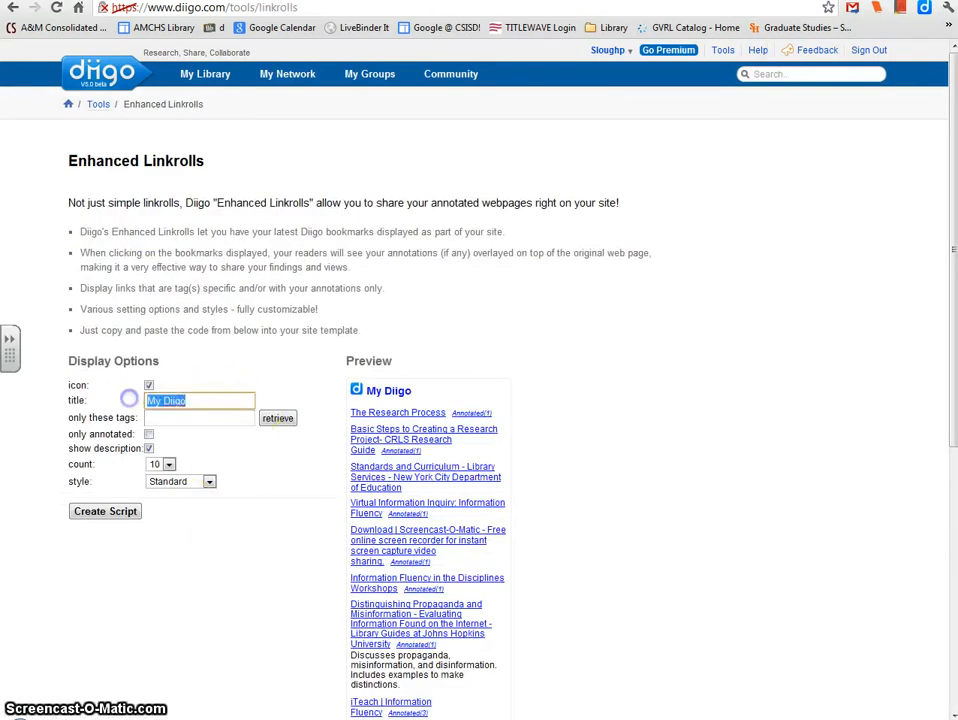
text(I)
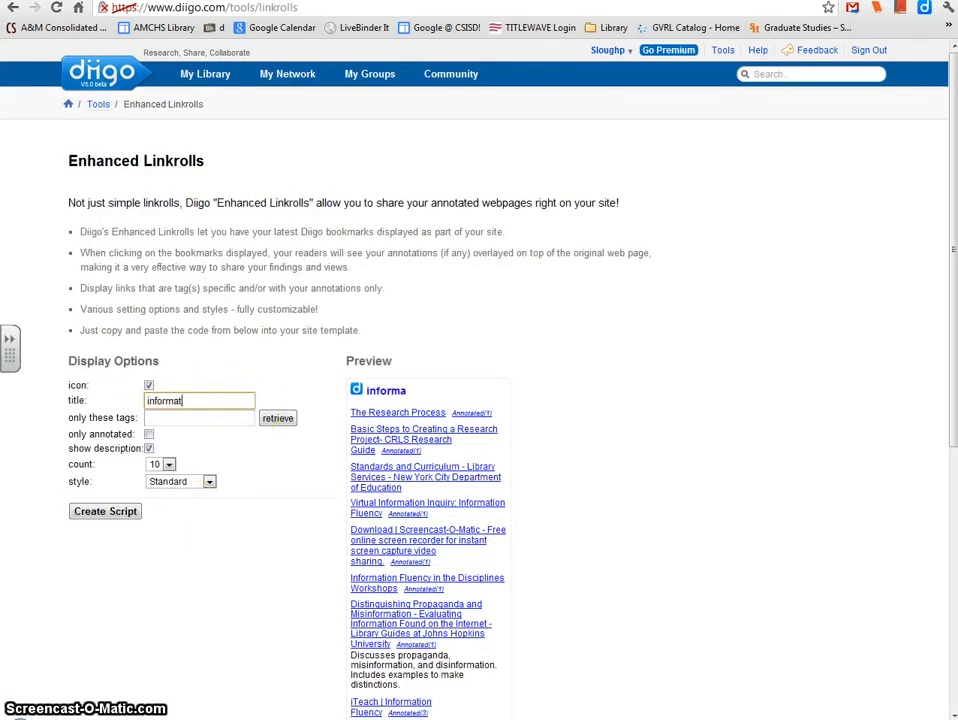
key(BackSpace)
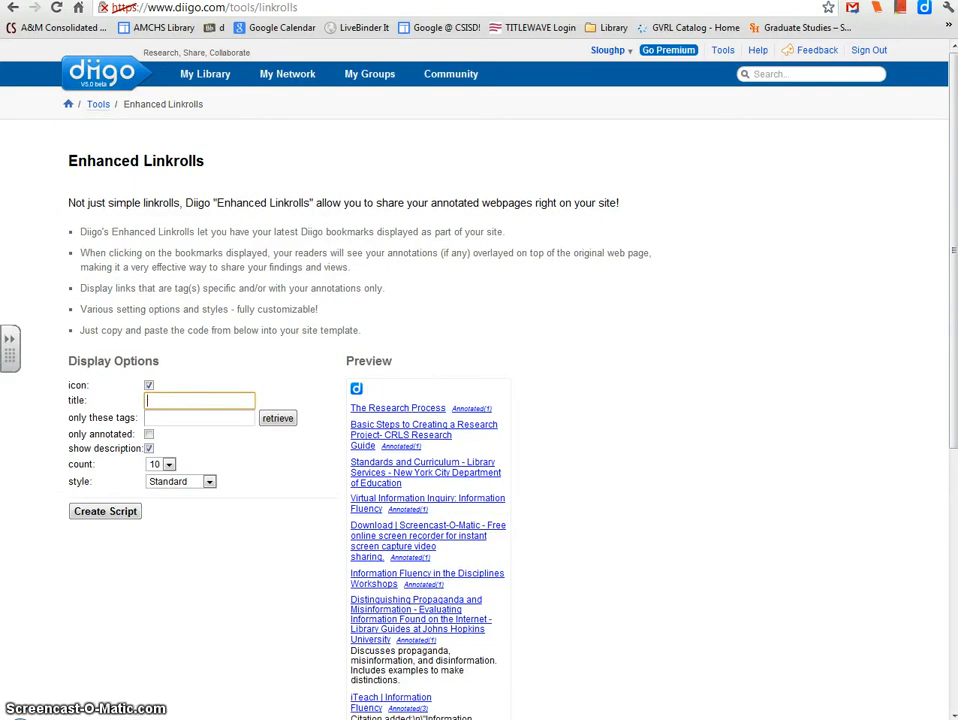
text(Research S)
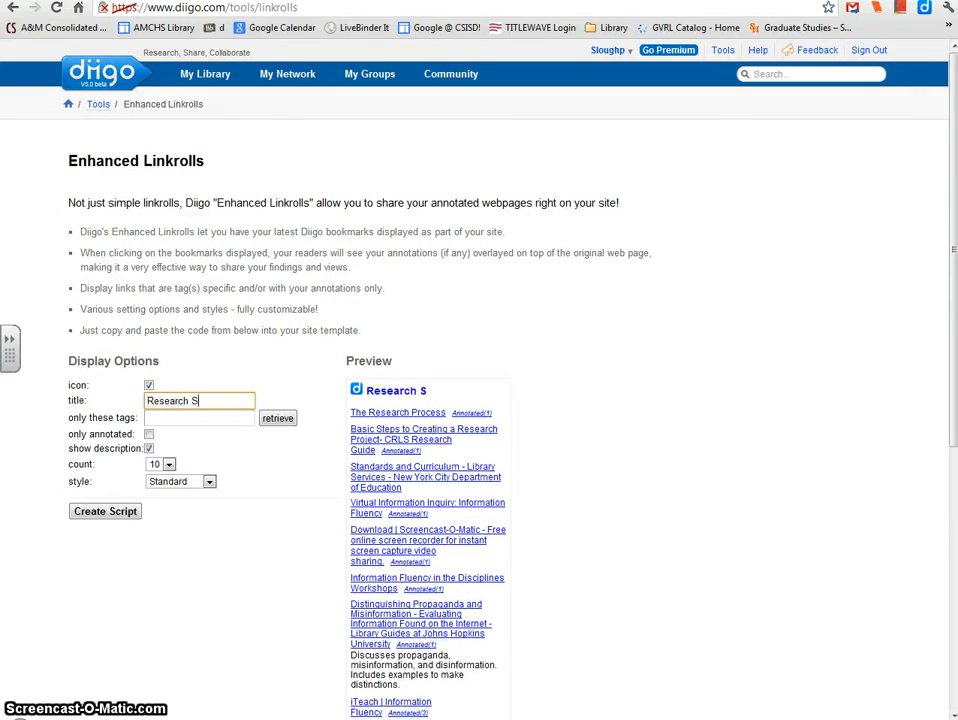
key(BackSpace)
key(BackSpace)
key(BackSpace)
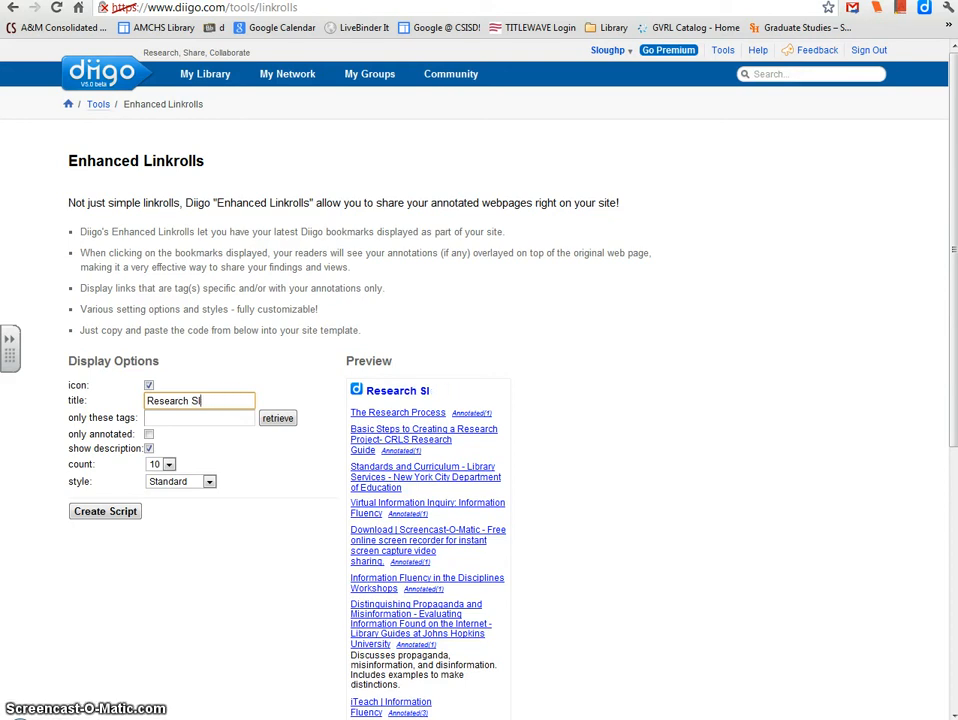
text(ie)
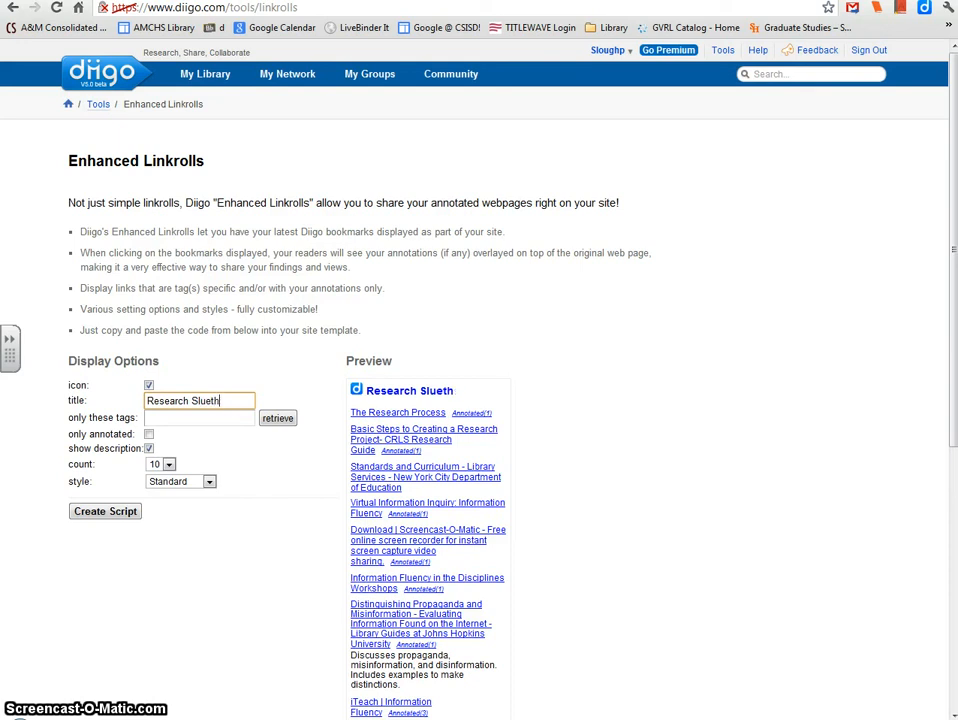
key(BackSpace)
text(eui)
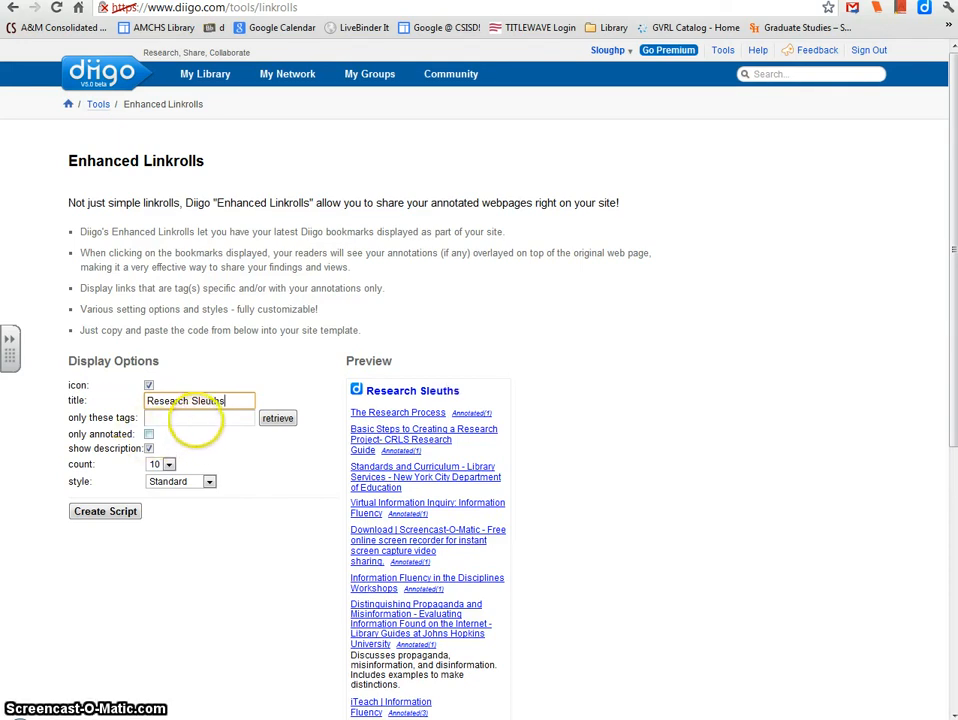
- Restrict the linkroll to bookmarks tagged "information fluency" and retrieve the matching links in the preview
click(195, 421)
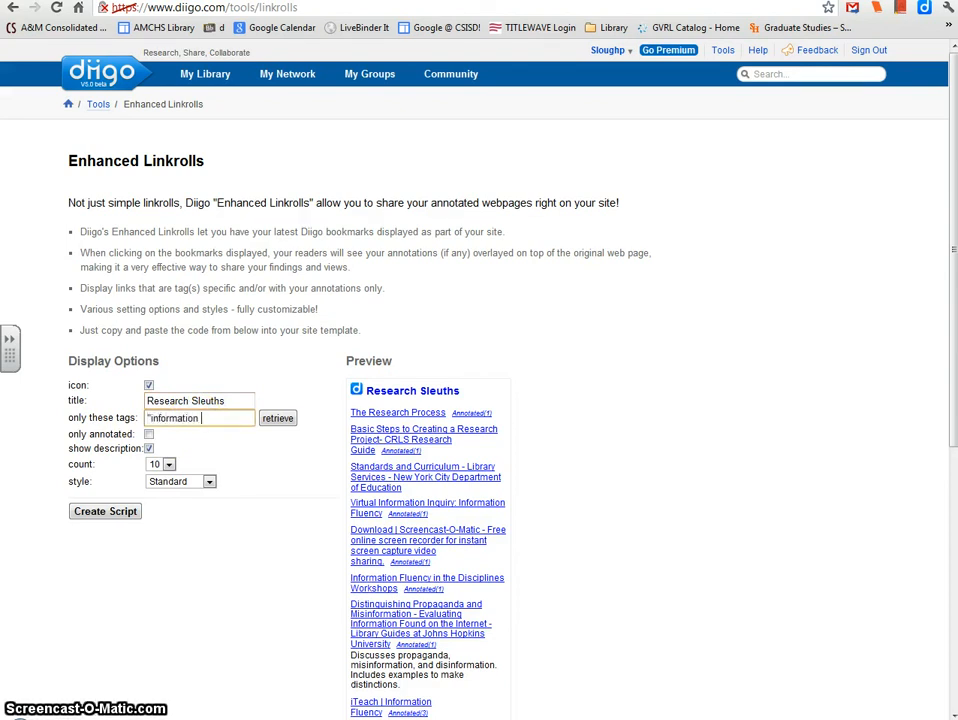
text("information fluency")
click(275, 418)
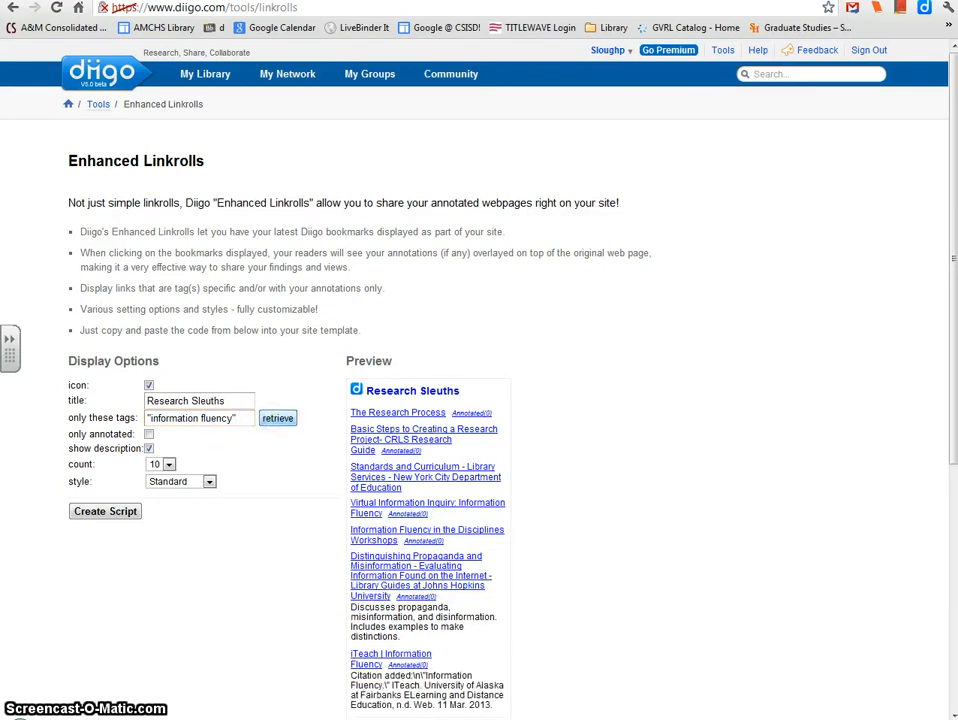
click(277, 418)
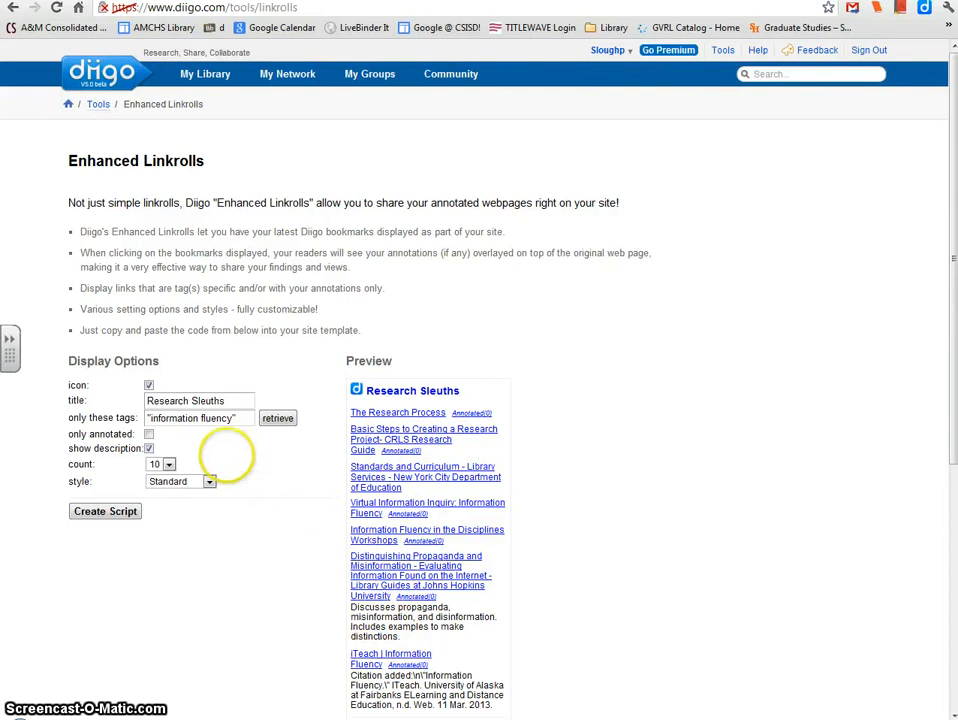
- Create the linkroll script with a count of 10 and the Standard style, and copy its entire embed code
click(148, 434)
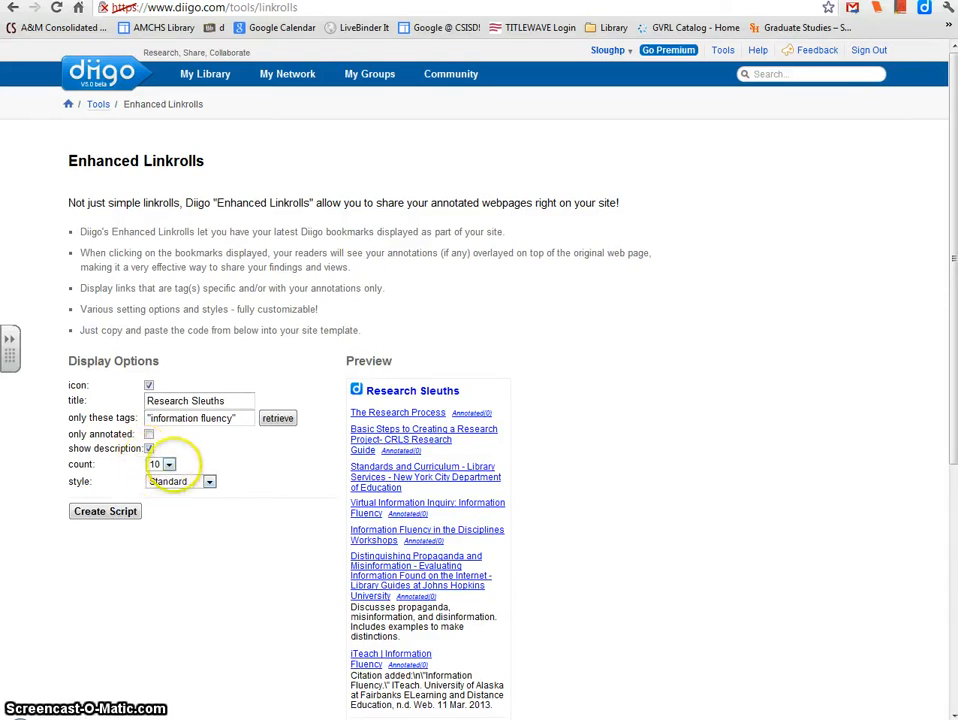
click(169, 464)
click(170, 464)
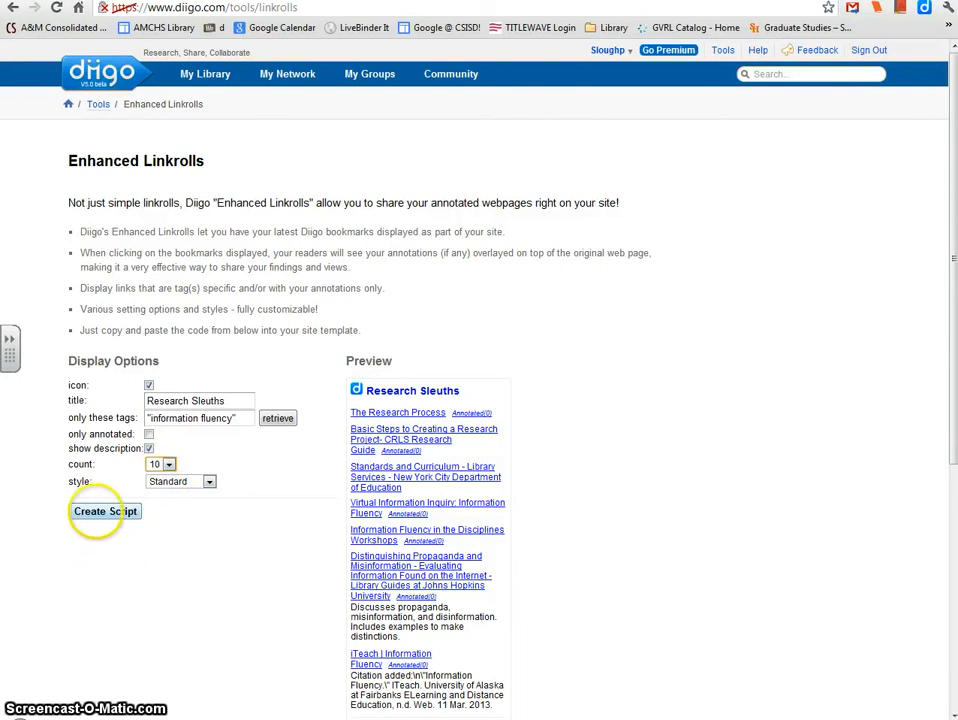
click(104, 511)
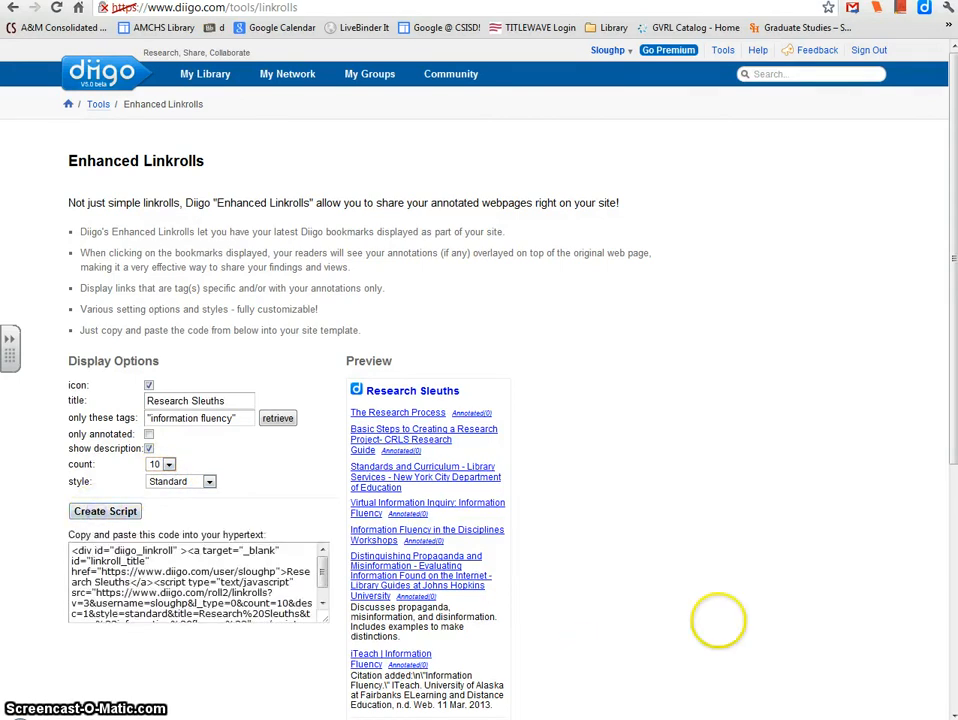
scroll(716, 620, down, 1)
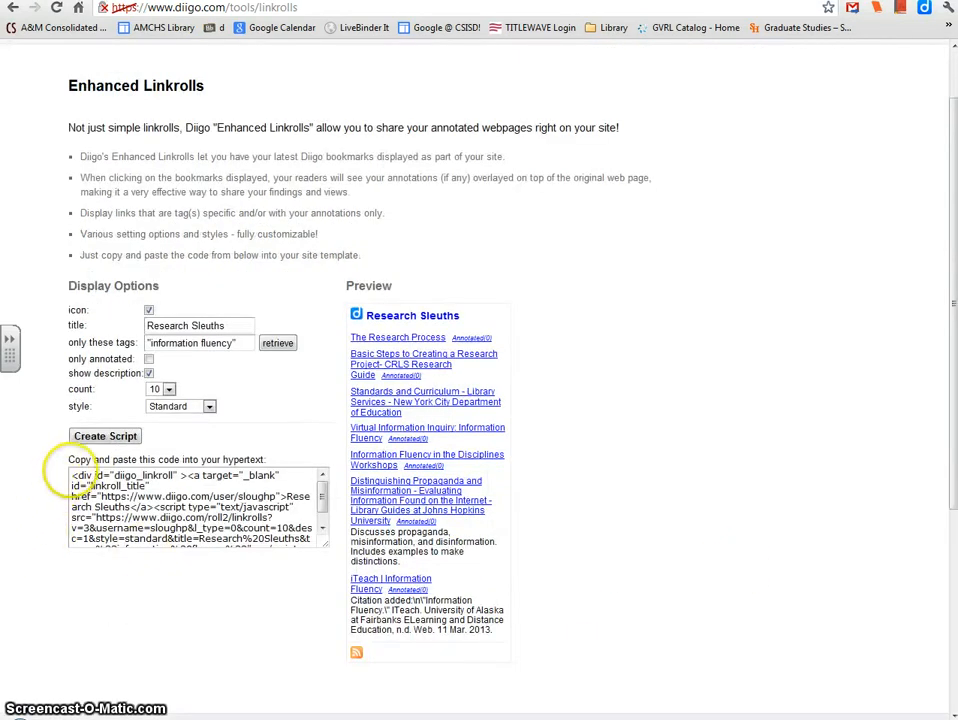
drag(72, 477, 297, 563)
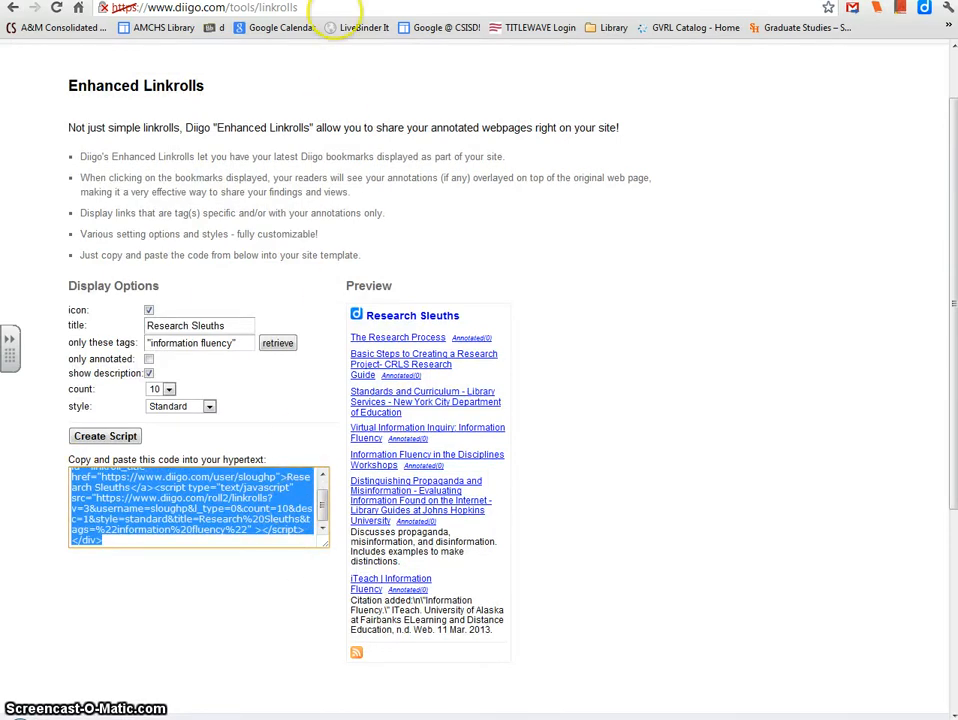
- Go to wikispaces.com in a new tab and open the Diigo Practice page of the AMCHS Library Research Databases wiki
click(352, 1)
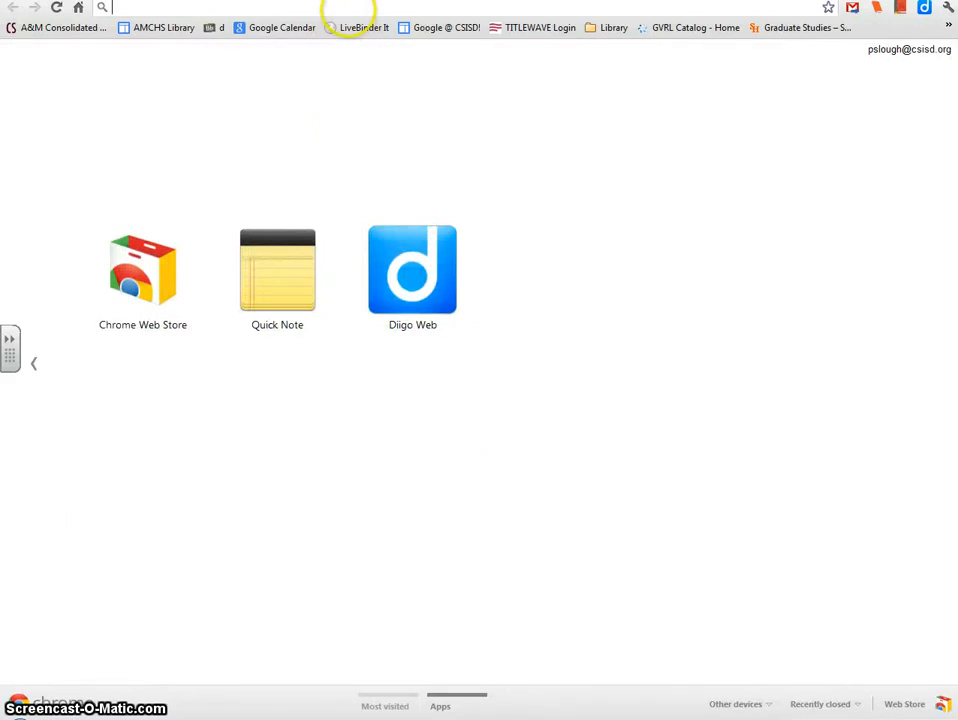
text(wikispaces.com)
key(Return)
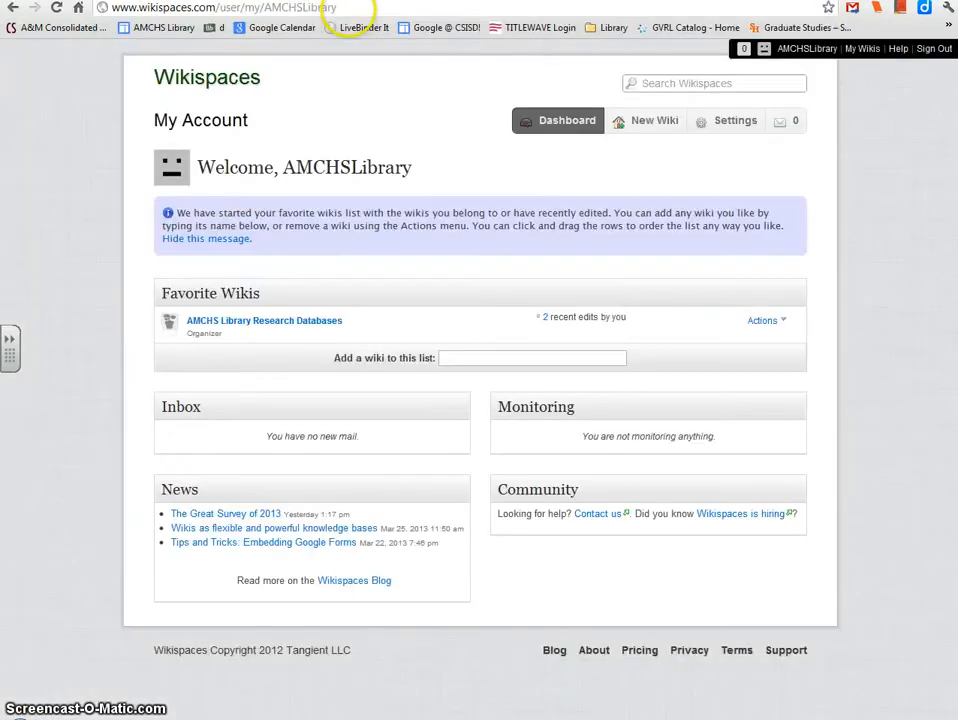
click(240, 320)
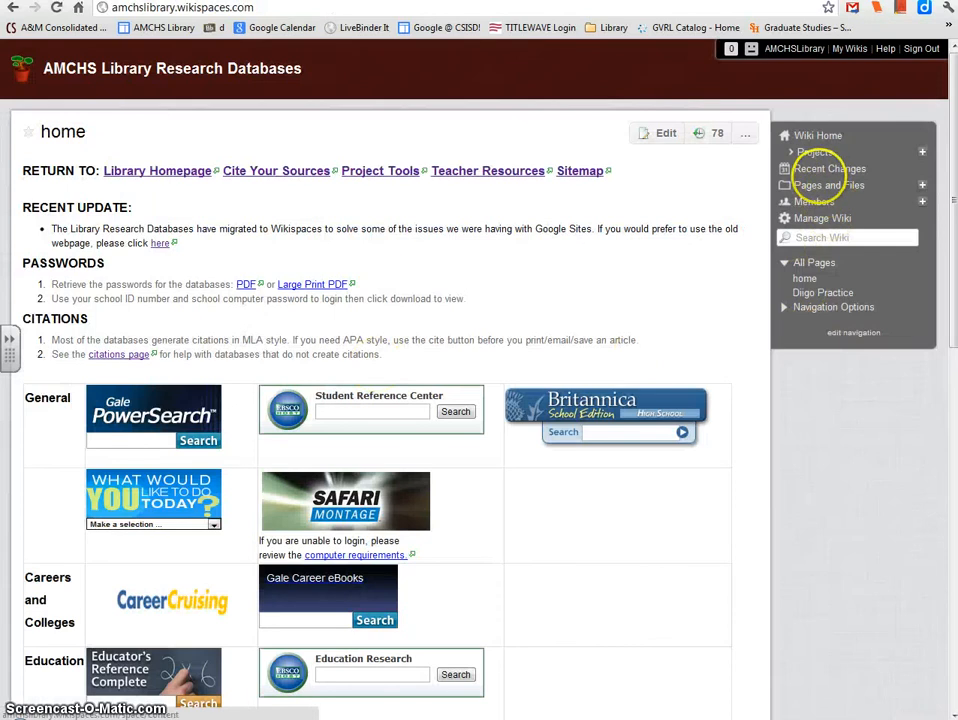
click(818, 185)
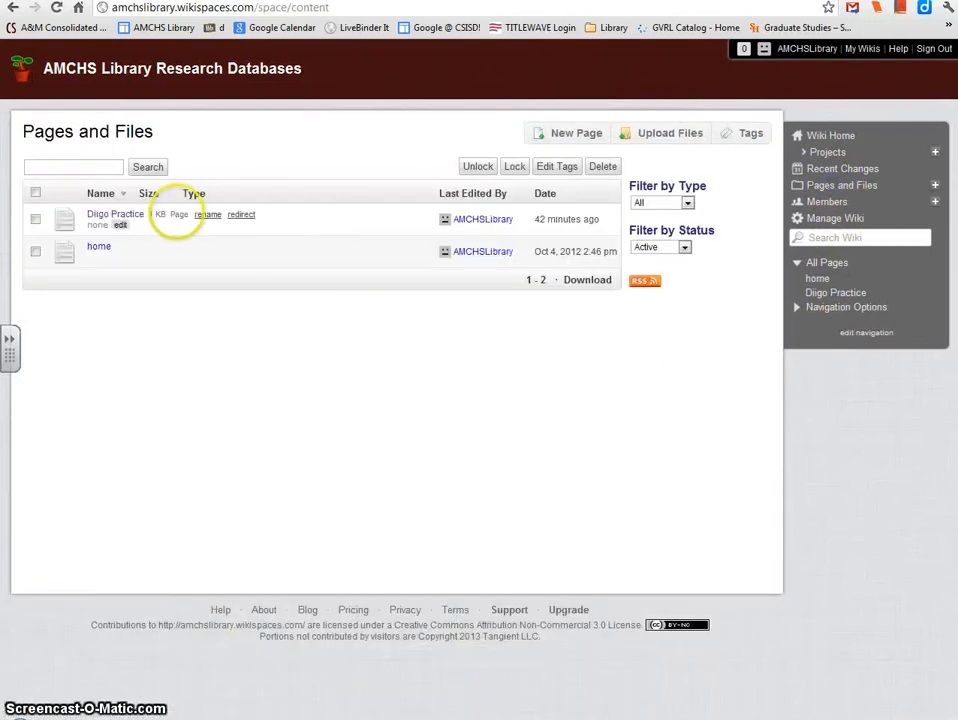
click(120, 214)
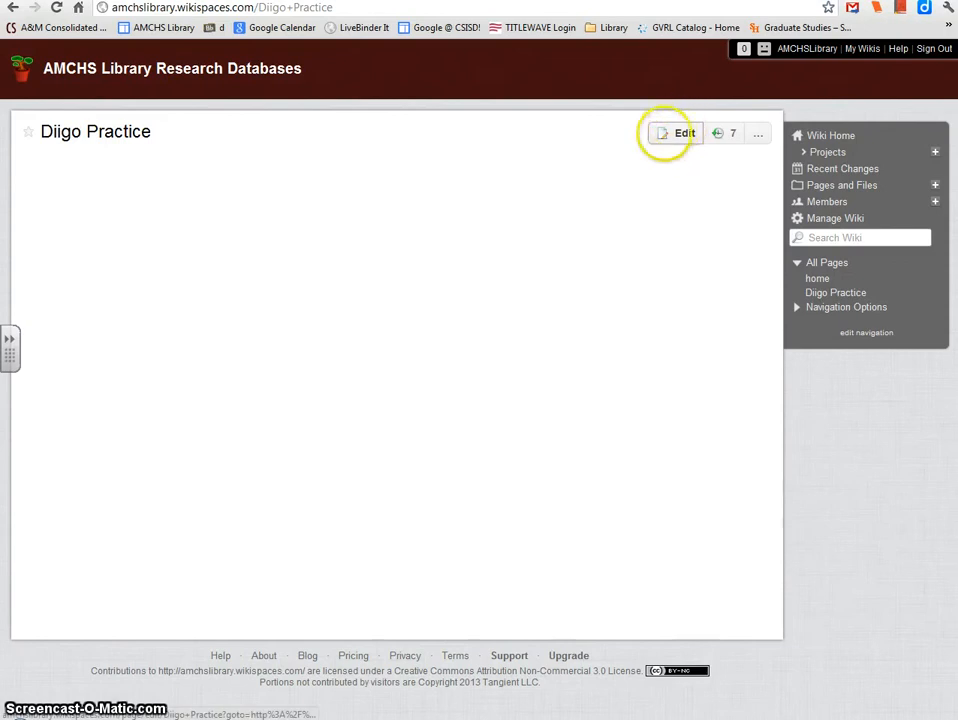
- Embed the copied linkroll code in the Diigo Practice page as an Other HTML widget and save the page
click(676, 133)
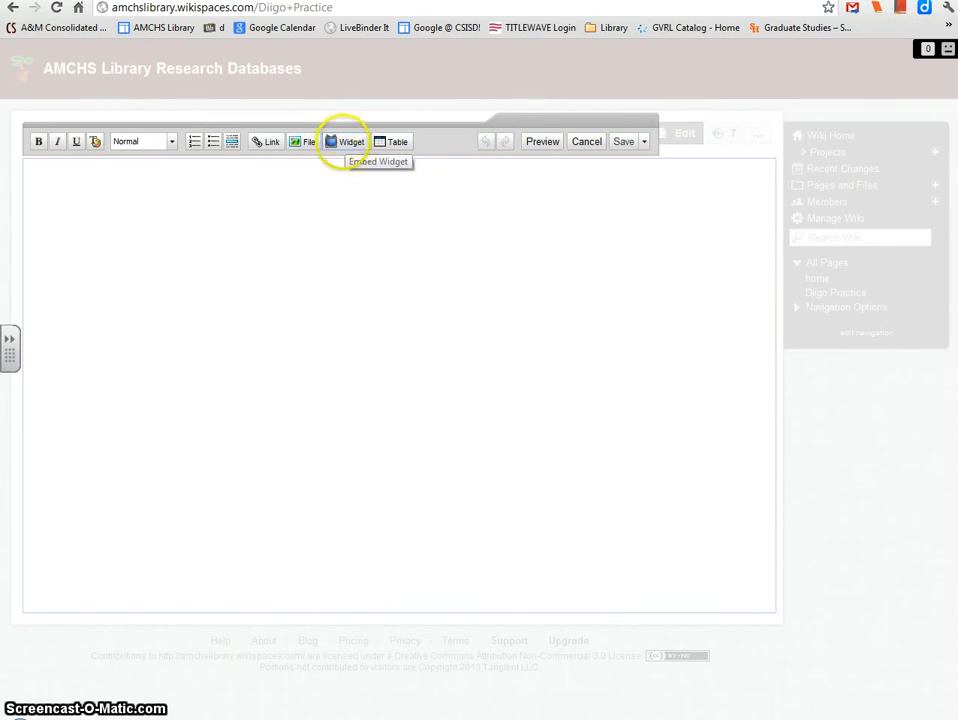
click(349, 137)
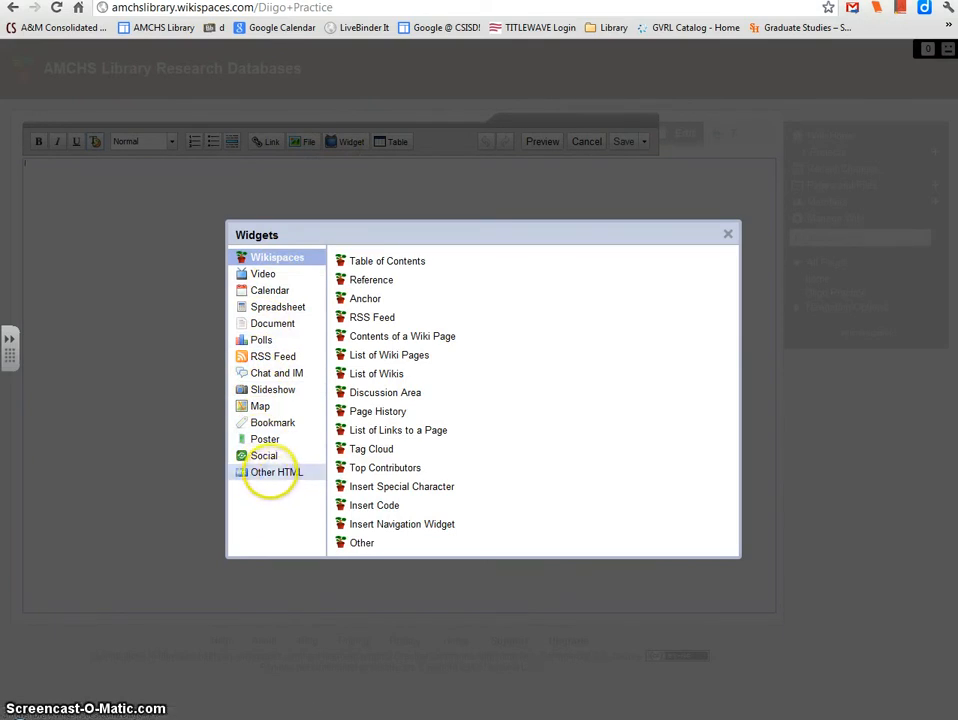
click(270, 472)
click(349, 494)
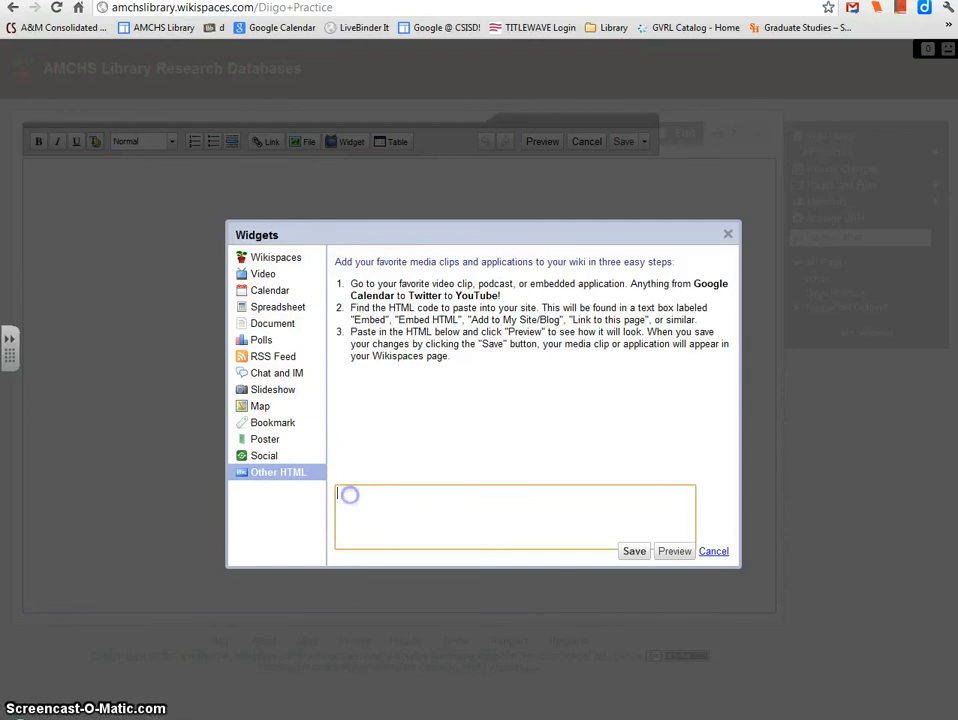
key(ctrl+v)
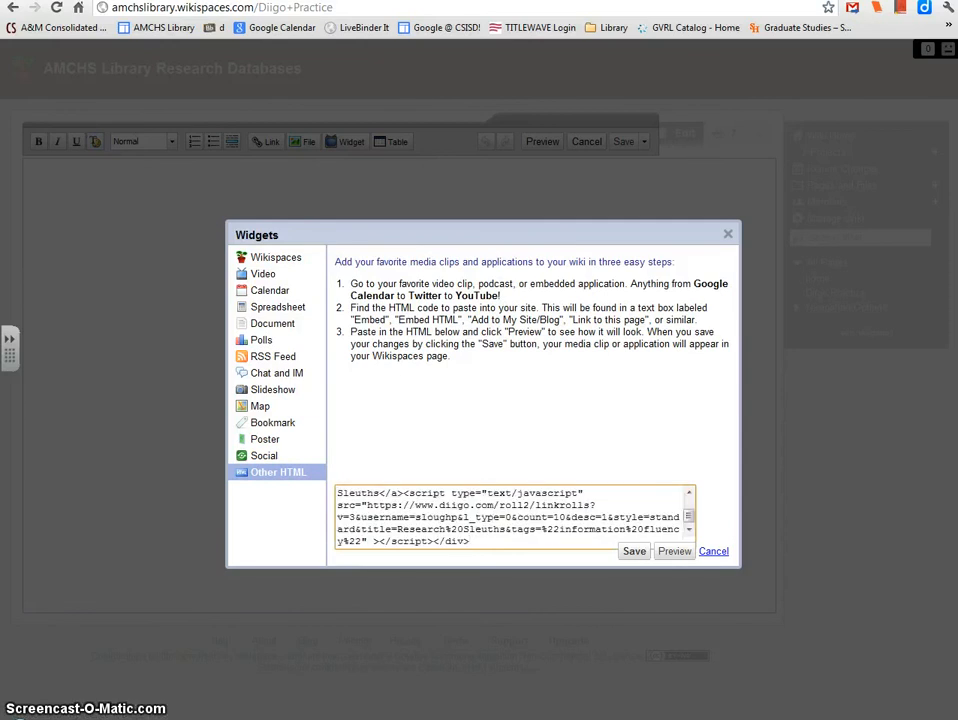
click(635, 552)
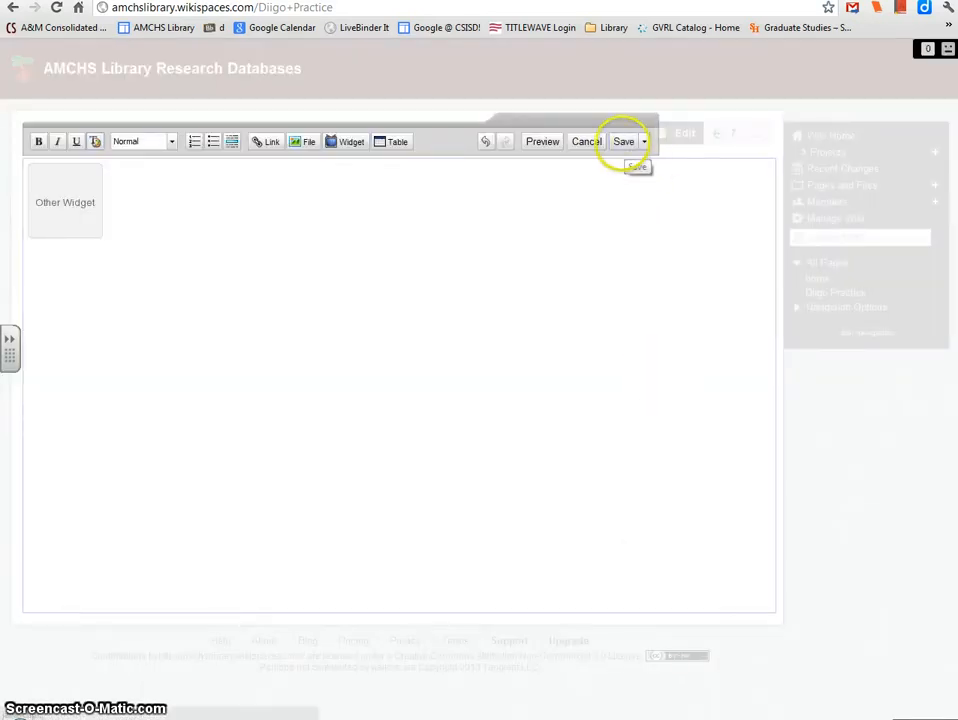
click(623, 141)
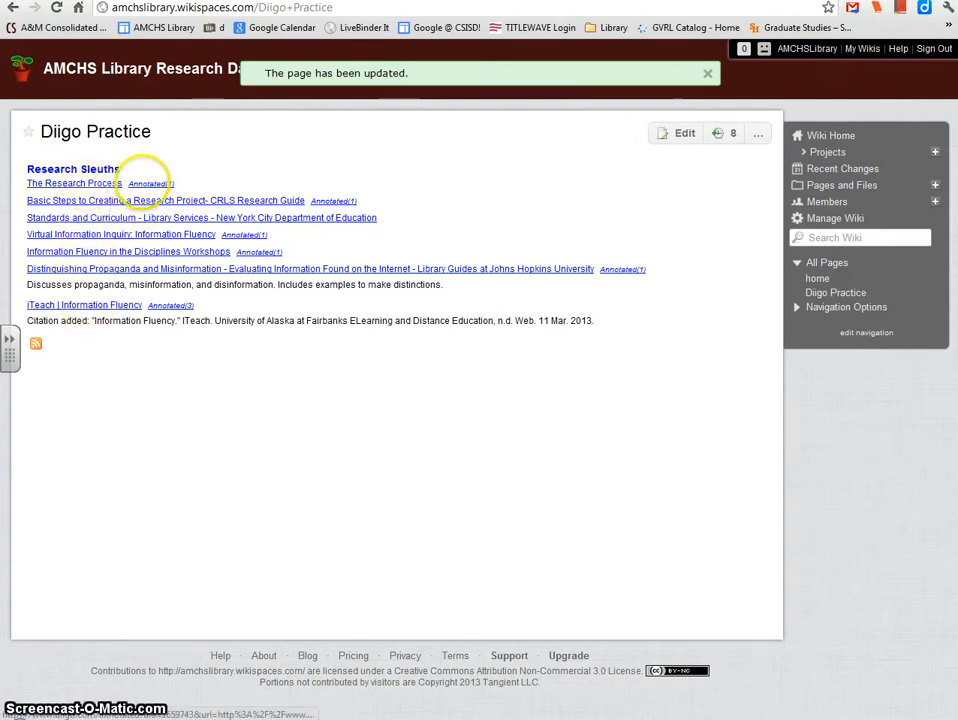
- Open the annotated version of The Research Process with its insecure content loaded, and examine the highlight and sticky note at Step 3
click(142, 183)
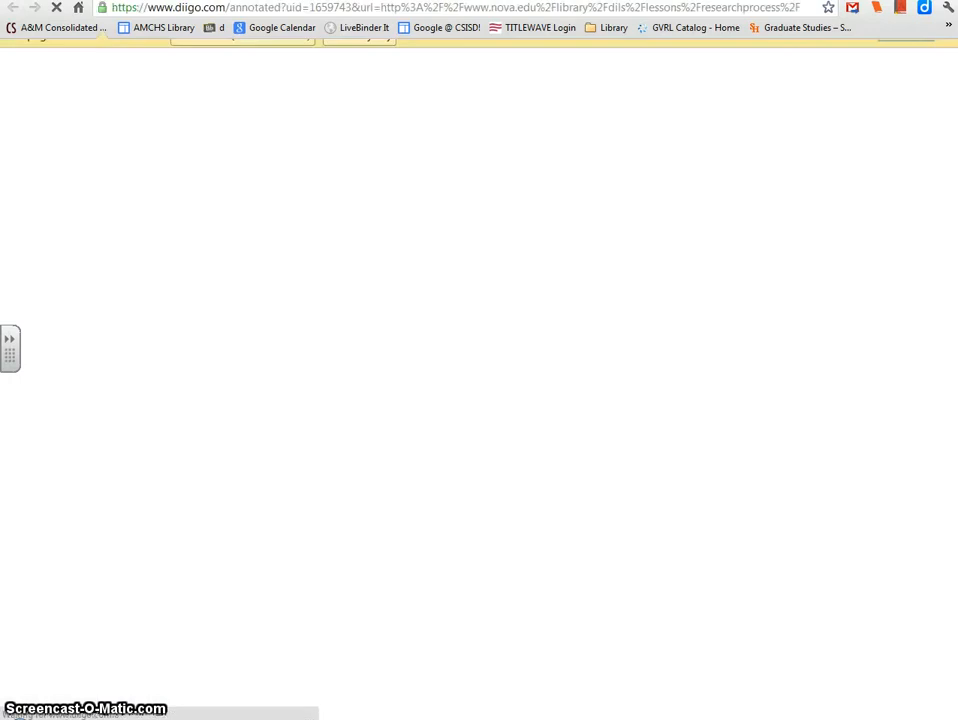
click(359, 52)
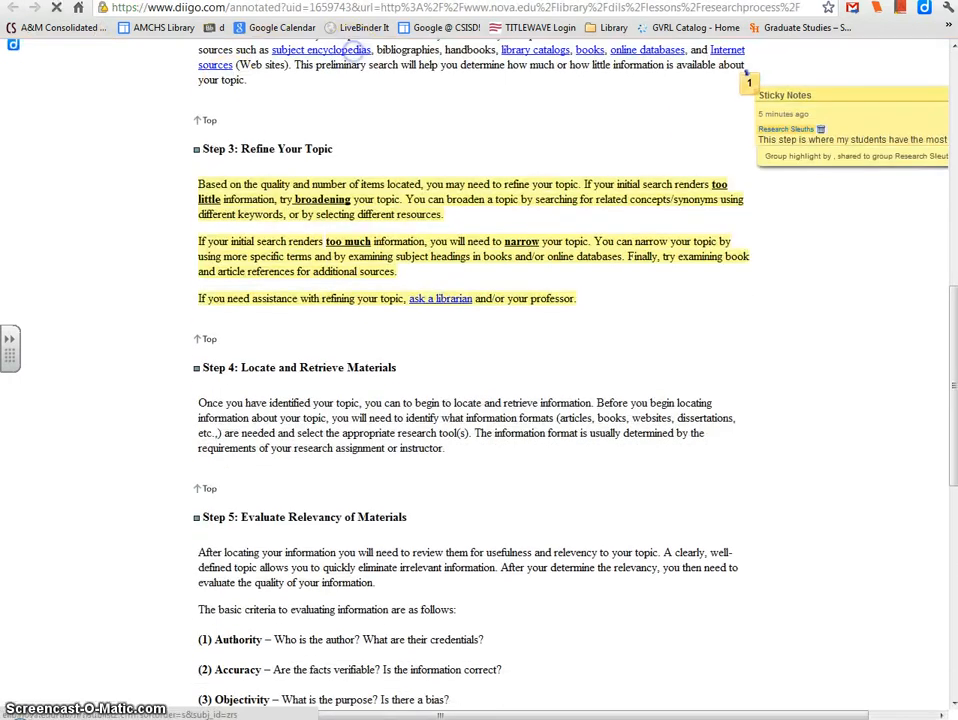
scroll(678, 310, up, 2)
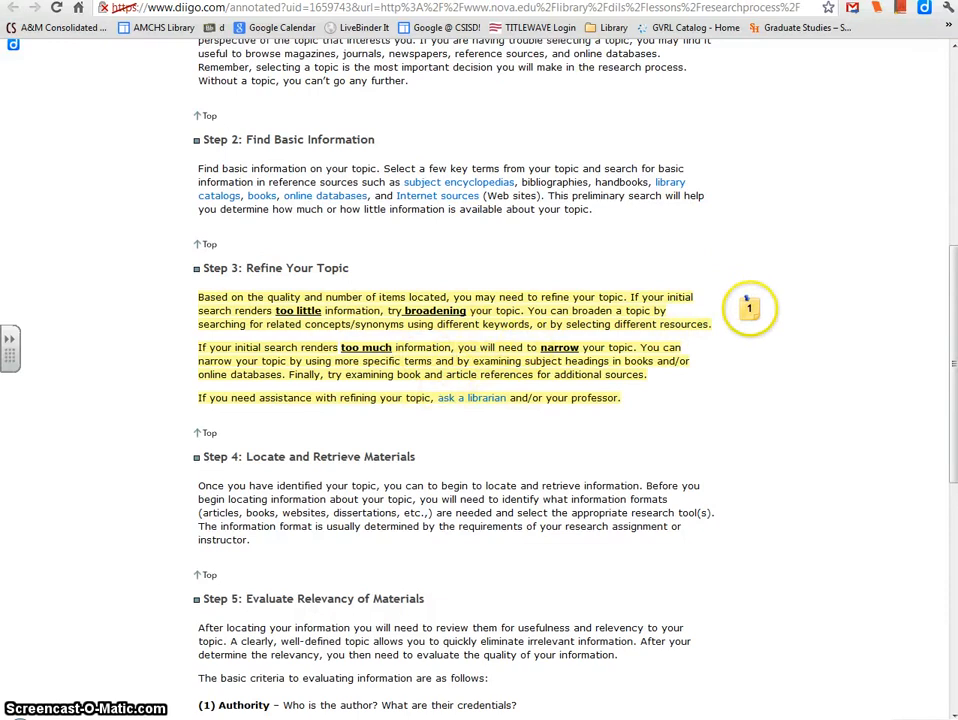
scroll(818, 316, up, 3)
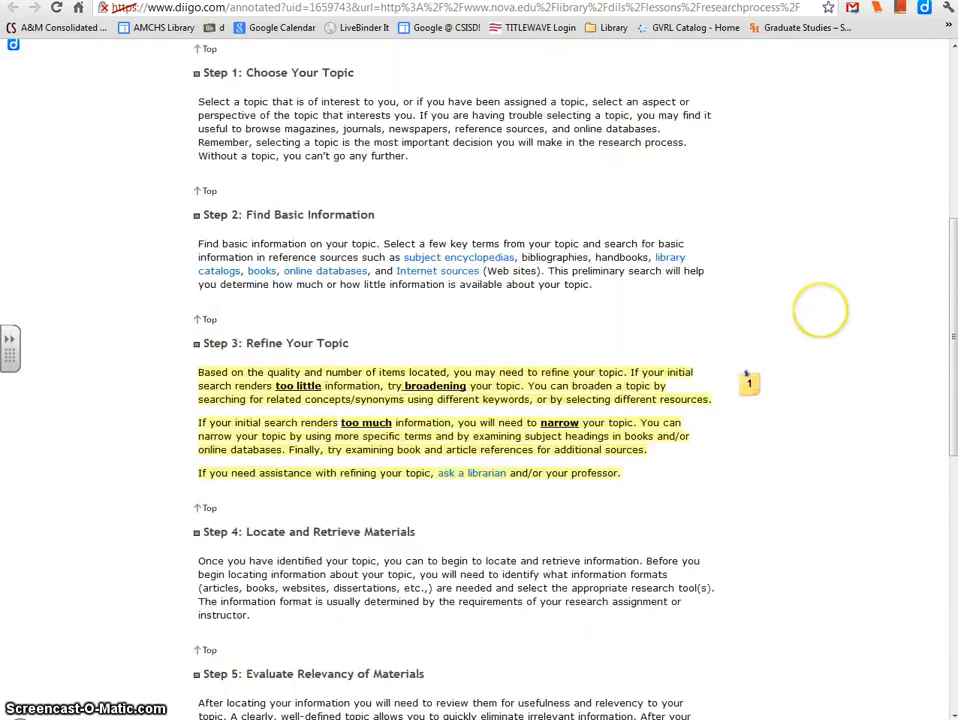
scroll(818, 318, down, 2)
scroll(818, 318, down, 1)
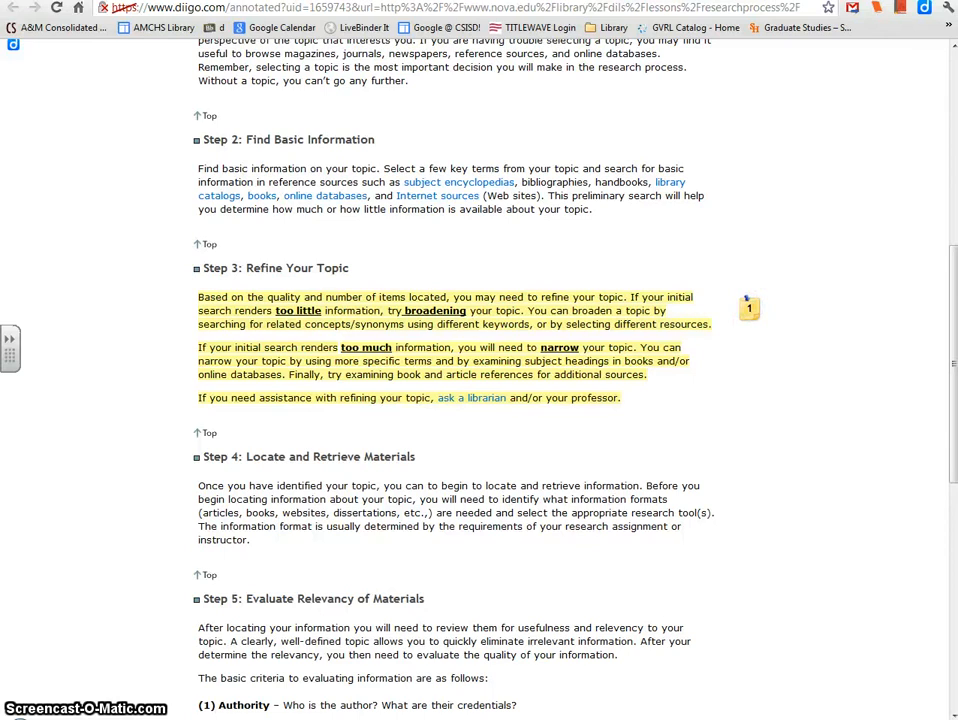
click(747, 300)
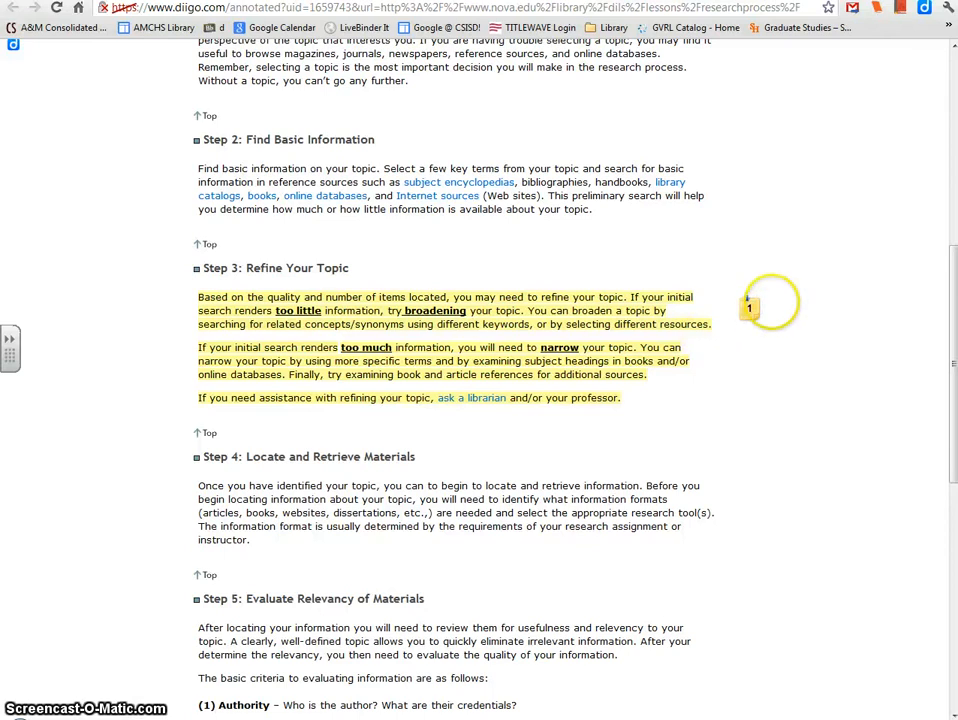
scroll(748, 305, up, 5)
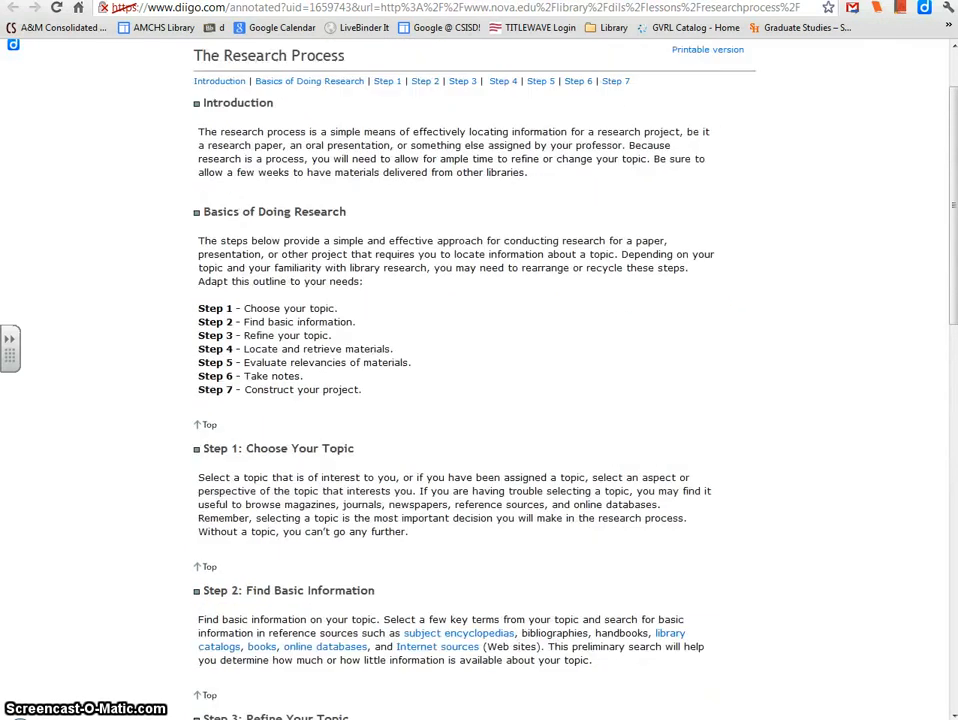